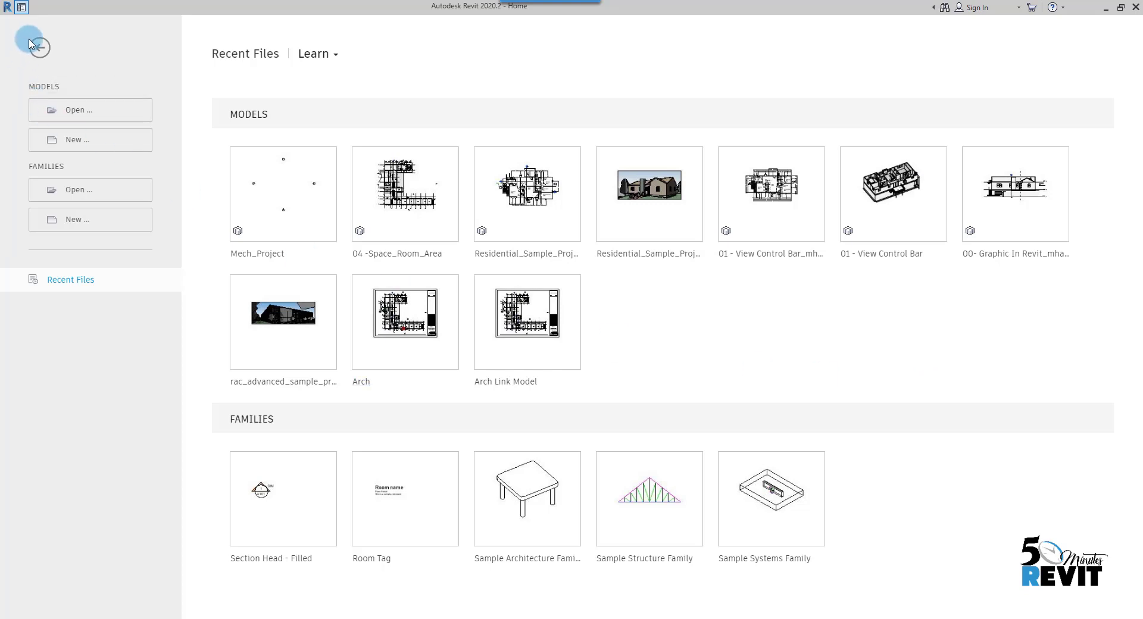
# - Create the new family Family1 from the Metric Generic Model Adaptive.rft template
pyautogui.click(23, 8)
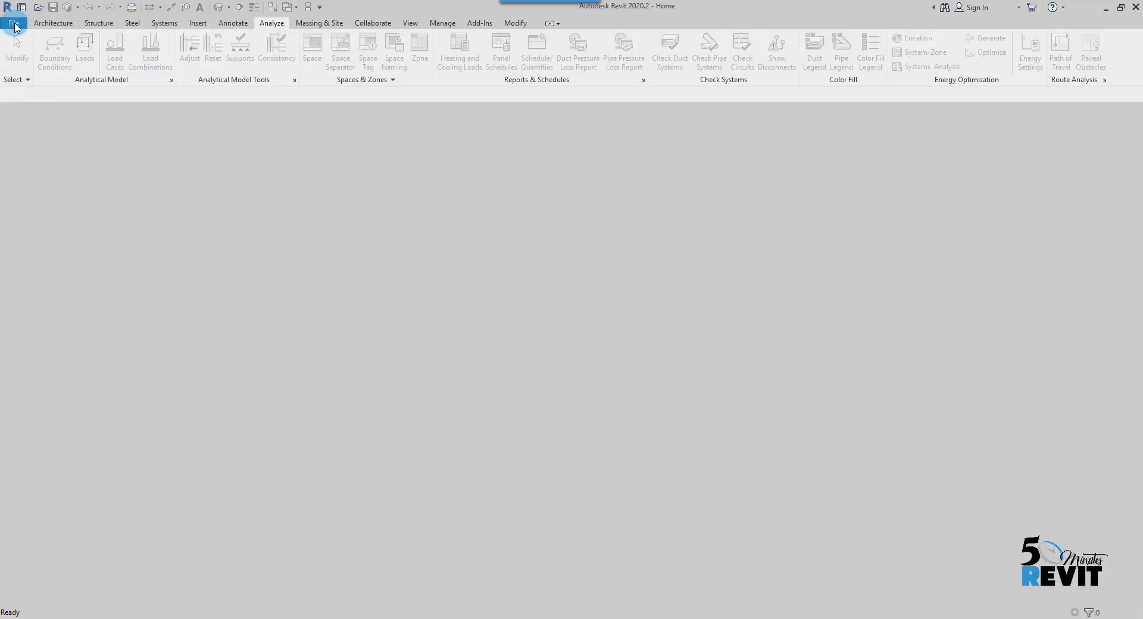
pyautogui.click(15, 27)
pyautogui.click(30, 73)
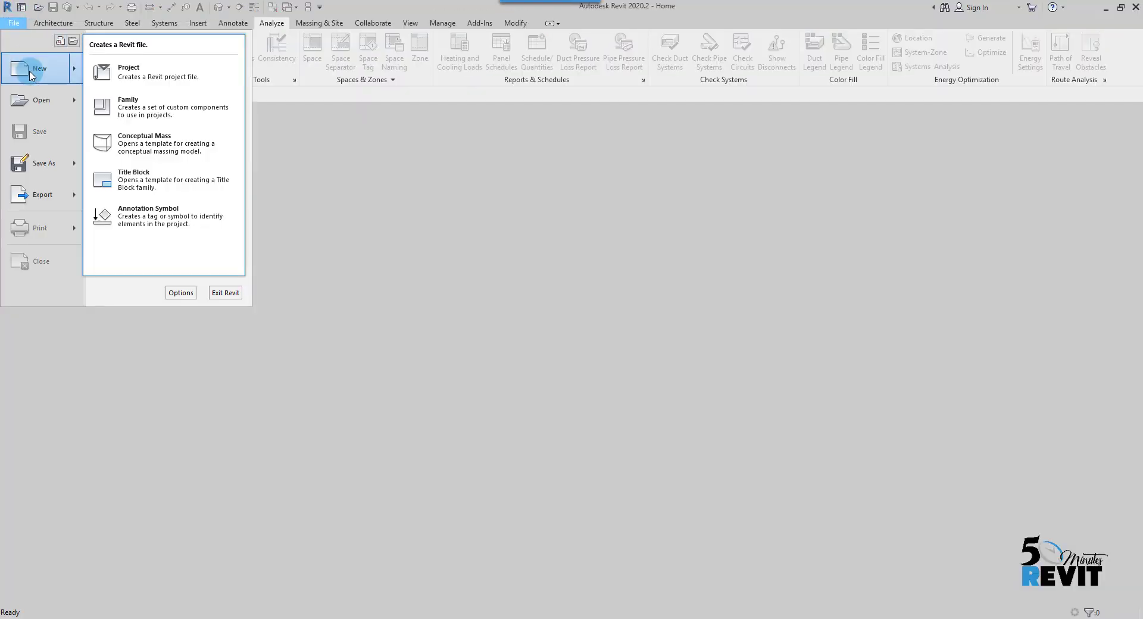
pyautogui.click(141, 106)
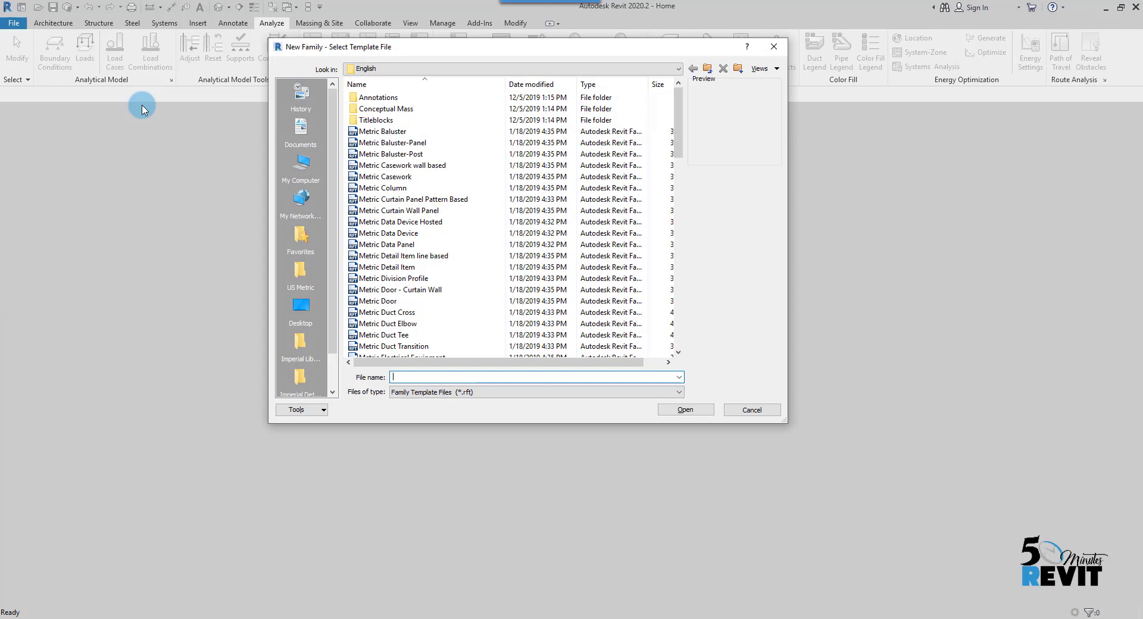
pyautogui.moveTo(678, 140); pyautogui.dragTo(681, 216)
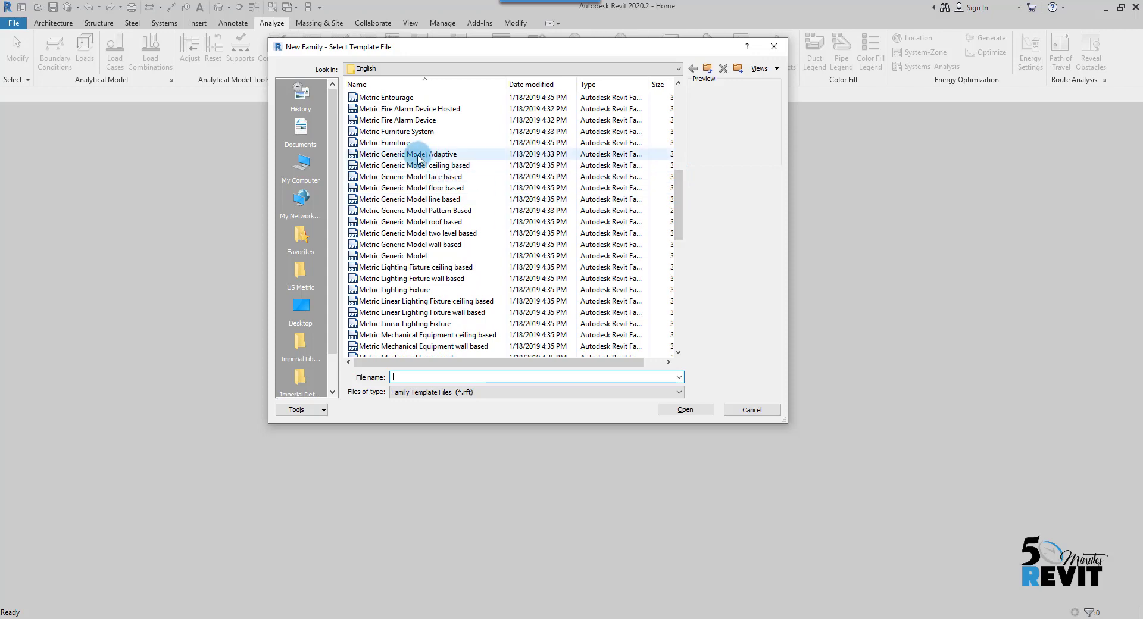
pyautogui.click(382, 156)
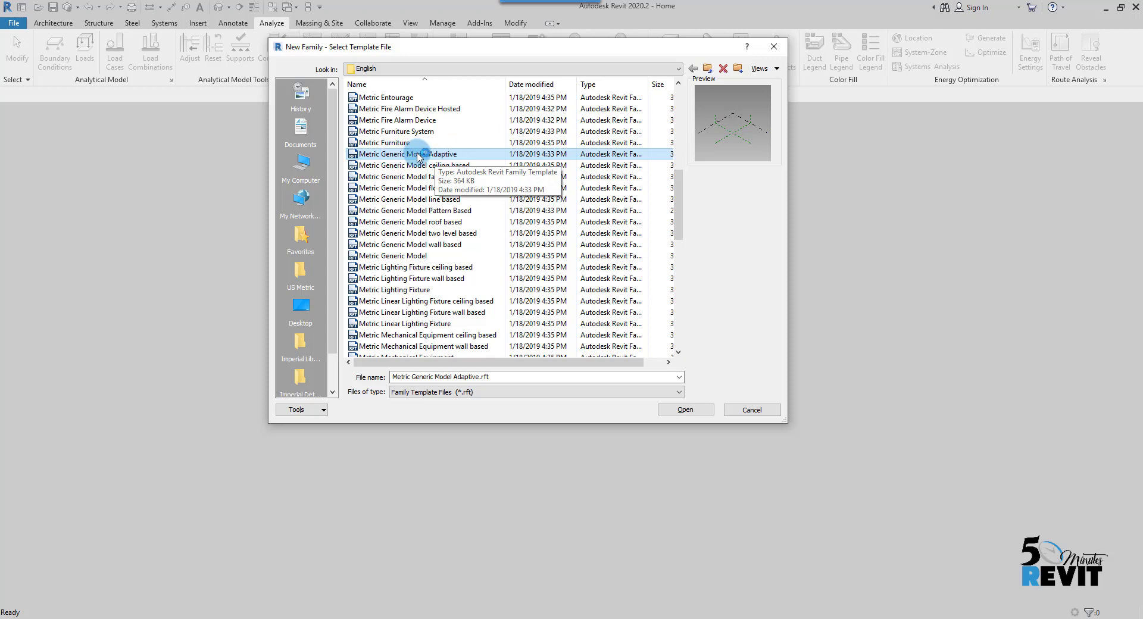
pyautogui.click(683, 410)
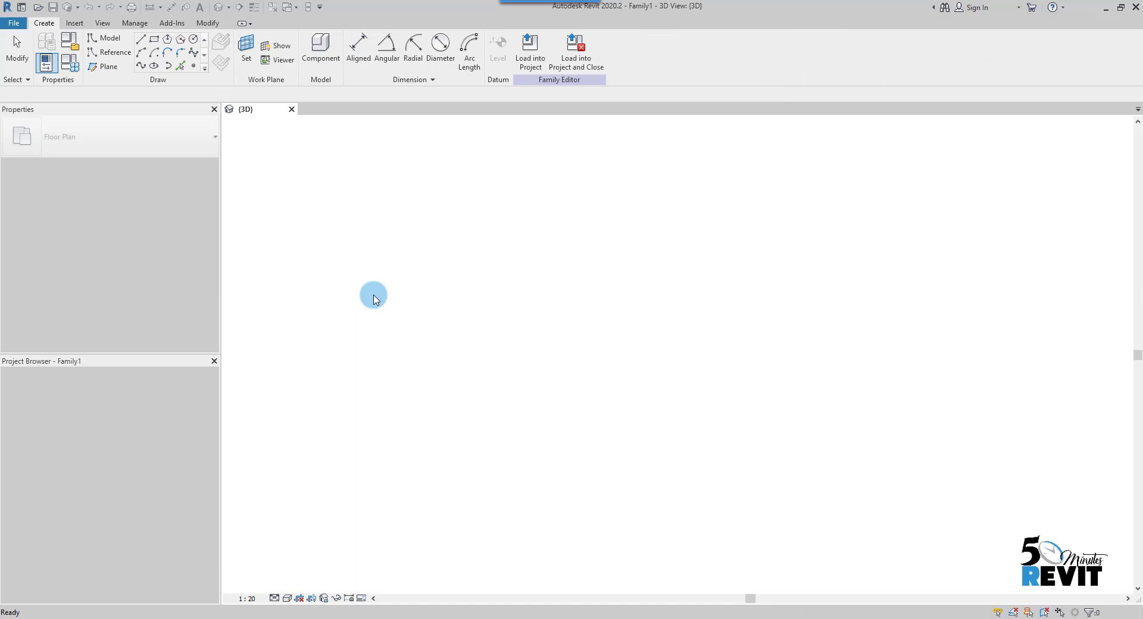
# - Zoom and pan the 3D view so the default reference planes and level fill the screen
pyautogui.scroll(3, 514, 403)
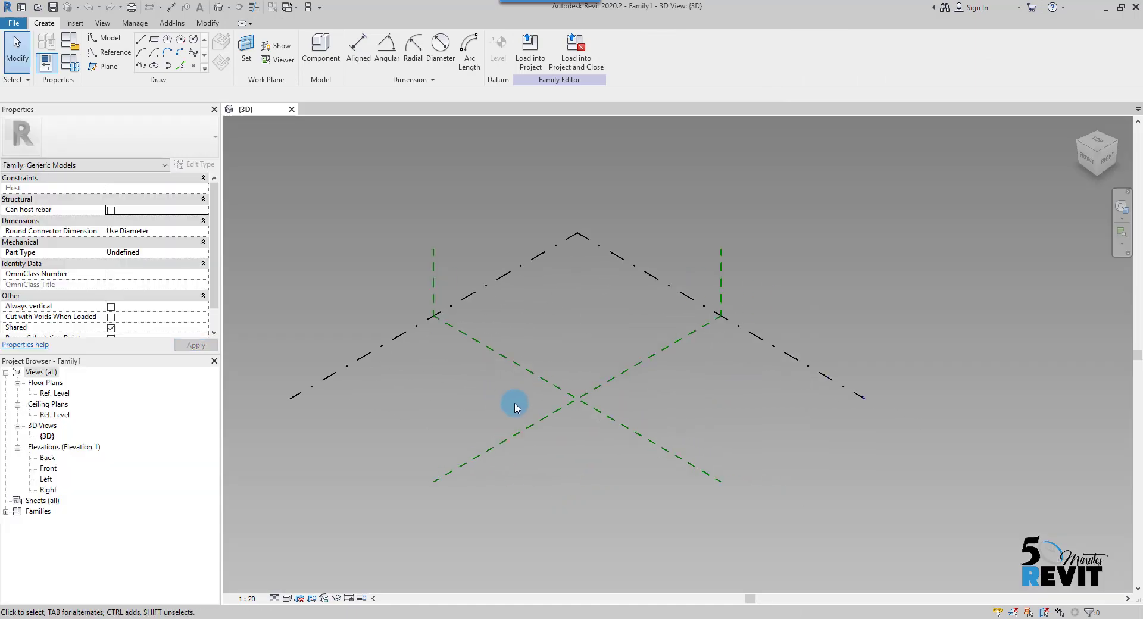
pyautogui.moveTo(524, 401)
pyautogui.mouseDown(button='middle')
pyautogui.moveTo(528, 385)
pyautogui.moveTo(557, 404)
pyautogui.moveTo(545, 361)
pyautogui.moveTo(545, 391)
pyautogui.moveTo(516, 390)
pyautogui.moveTo(541, 408)
pyautogui.moveTo(533, 400)
pyautogui.mouseUp(button='middle')
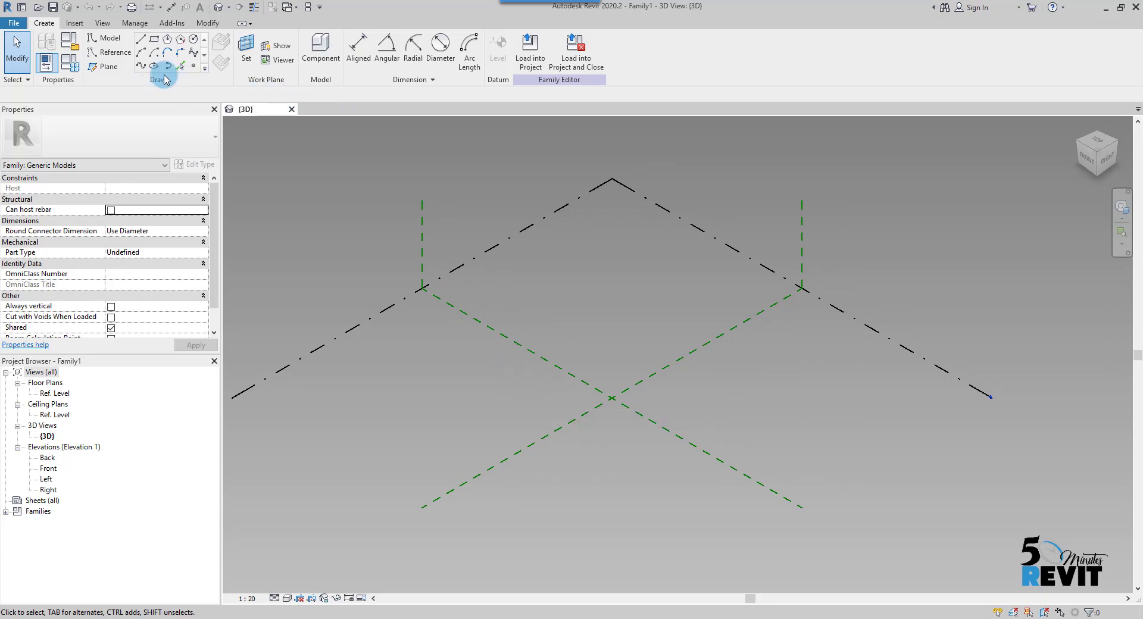
# - Place reference points on the reference level, one in each quadrant between the planes
pyautogui.click(193, 68)
pyautogui.click(440, 361)
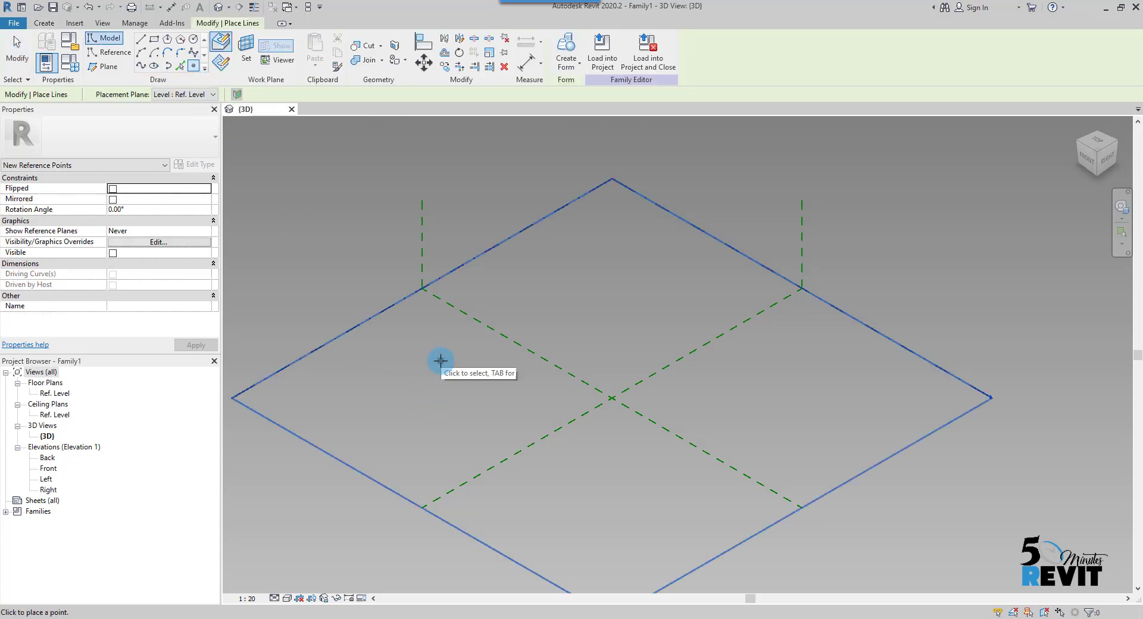
pyautogui.click(516, 345)
pyautogui.click(560, 292)
pyautogui.click(612, 330)
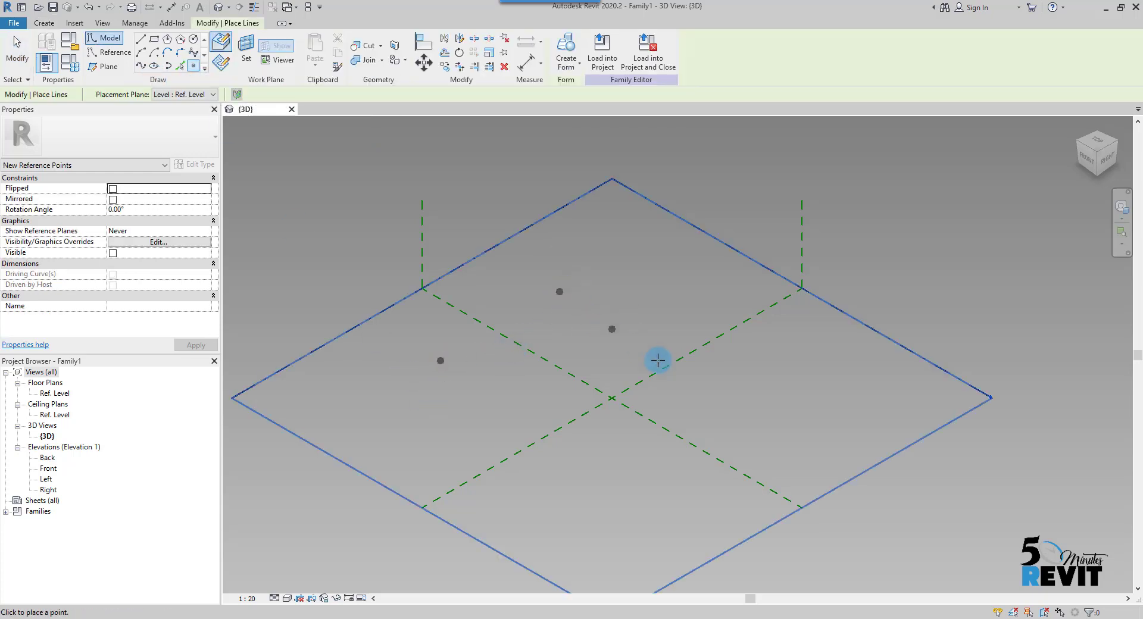
pyautogui.click(694, 381)
pyautogui.click(570, 467)
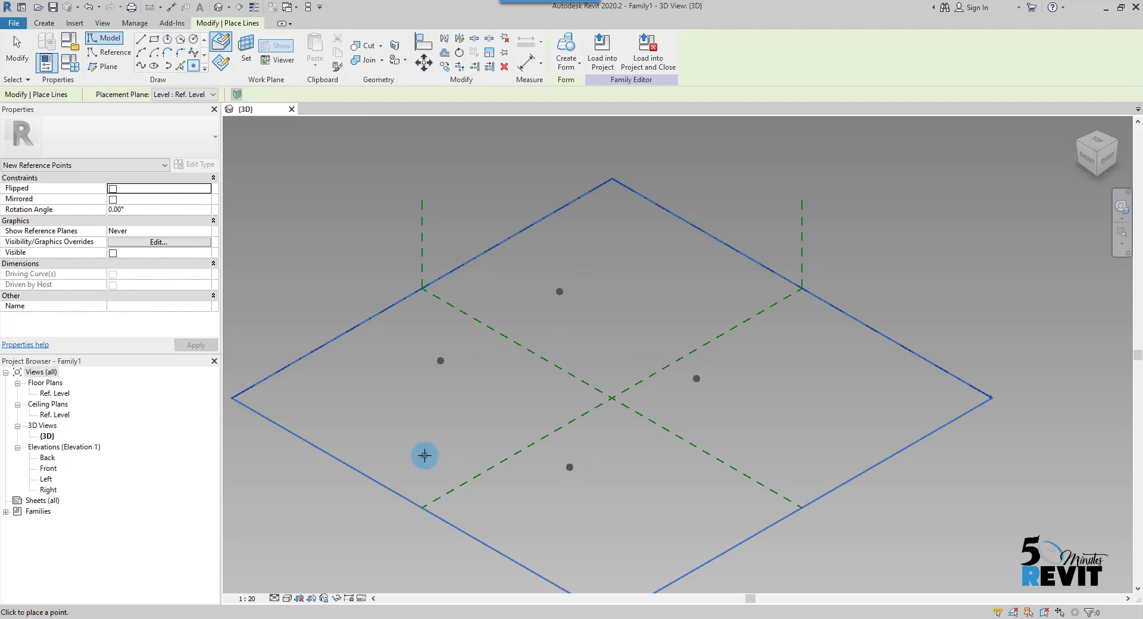
pyautogui.press('Escape')
pyautogui.press('Escape')
# - Select the left, back, right and front reference points together
pyautogui.moveTo(428, 452); pyautogui.dragTo(424, 435, button='middle')
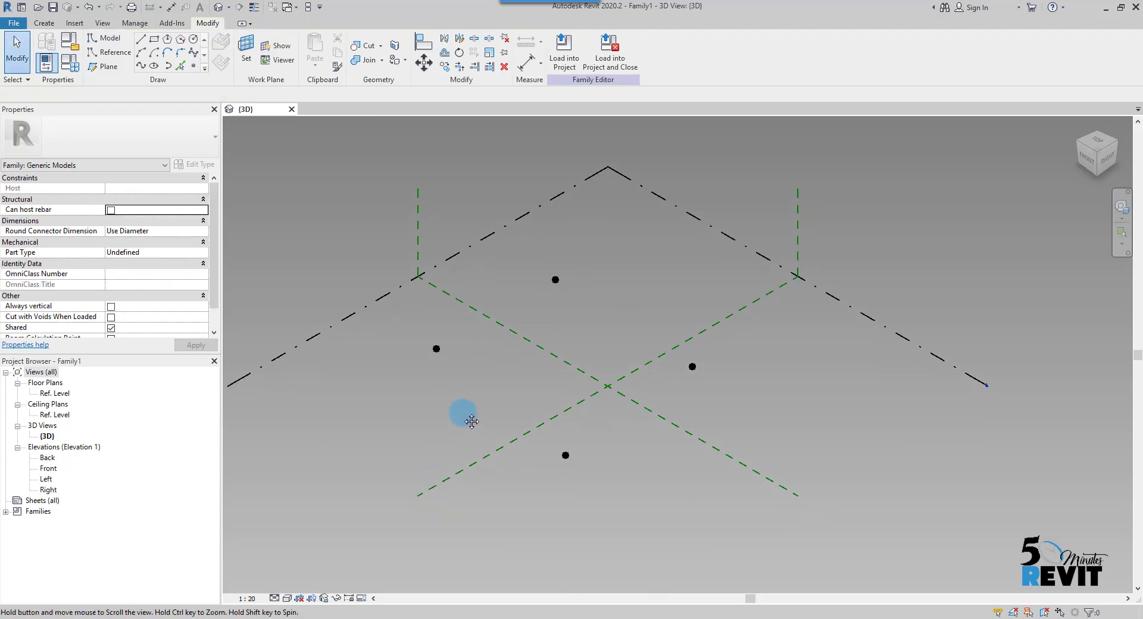
pyautogui.click(435, 344)
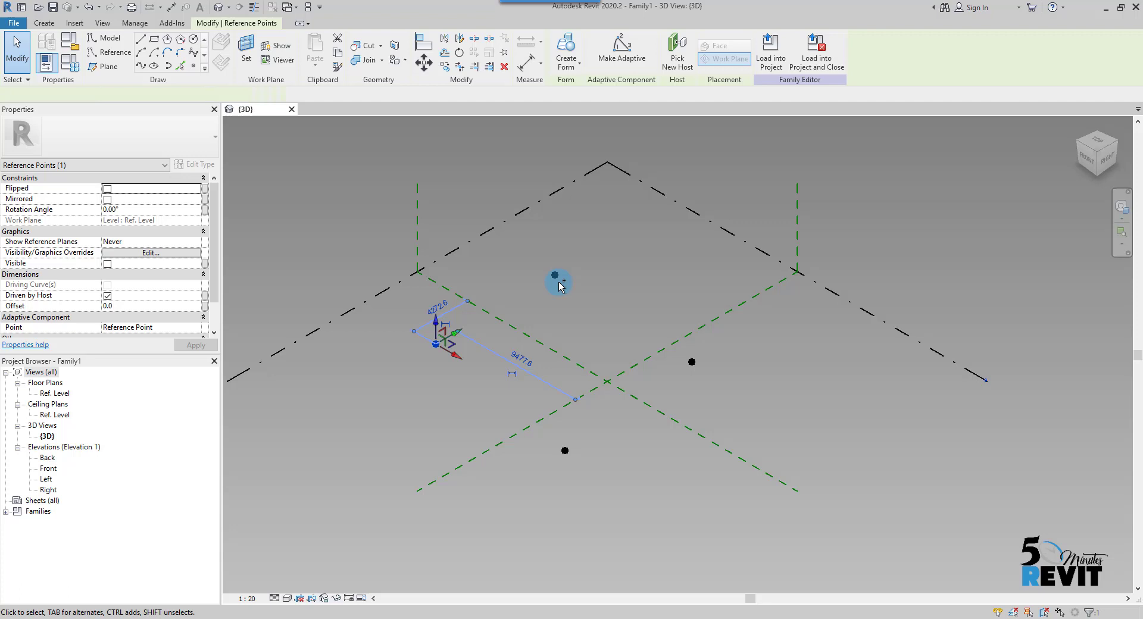
pyautogui.keyDown('ctrl'); pyautogui.click(554, 275); pyautogui.keyUp('ctrl')
pyautogui.keyDown('ctrl'); pyautogui.click(692, 362); pyautogui.keyUp('ctrl')
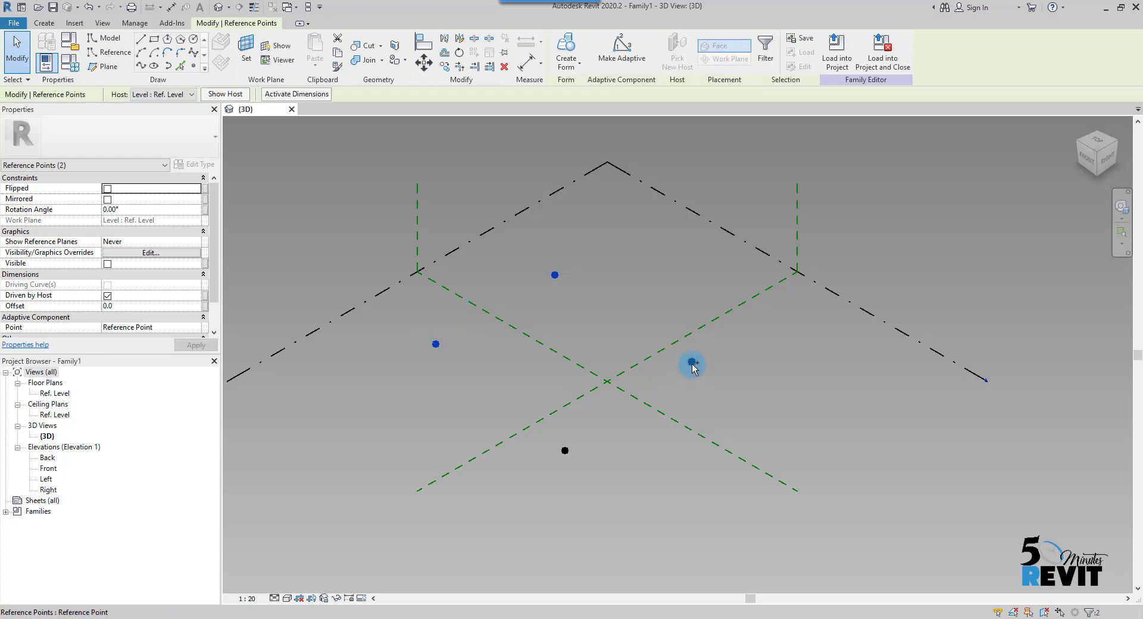
pyautogui.keyDown('ctrl'); pyautogui.click(565, 450); pyautogui.keyUp('ctrl')
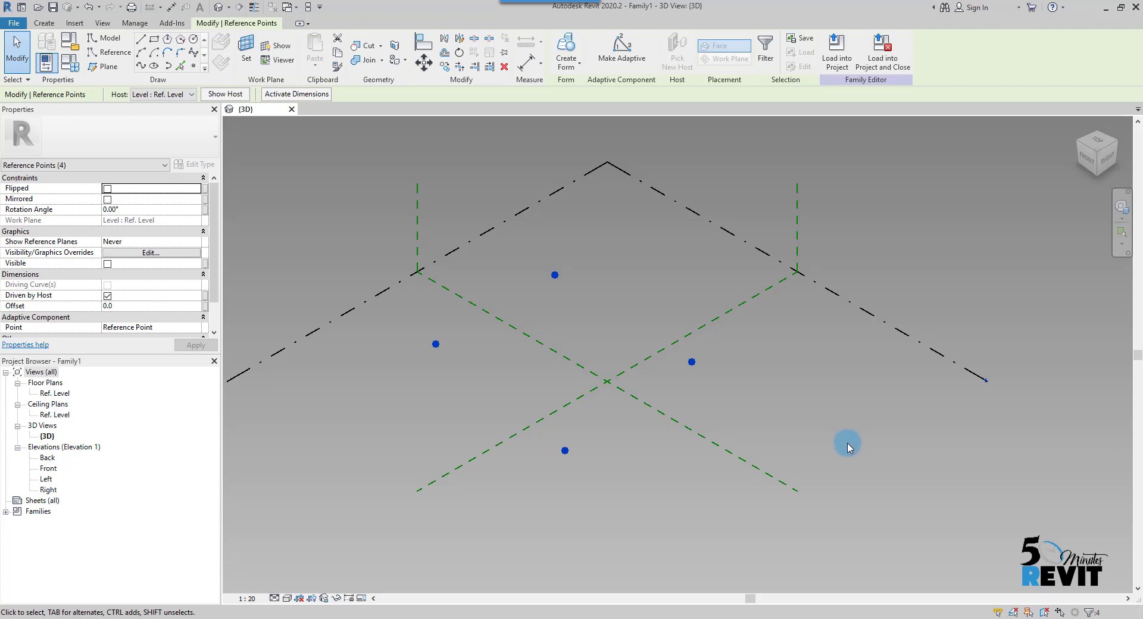
# - Make the four selected points adaptive, then select adaptive points 1 and 2
pyautogui.click(622, 47)
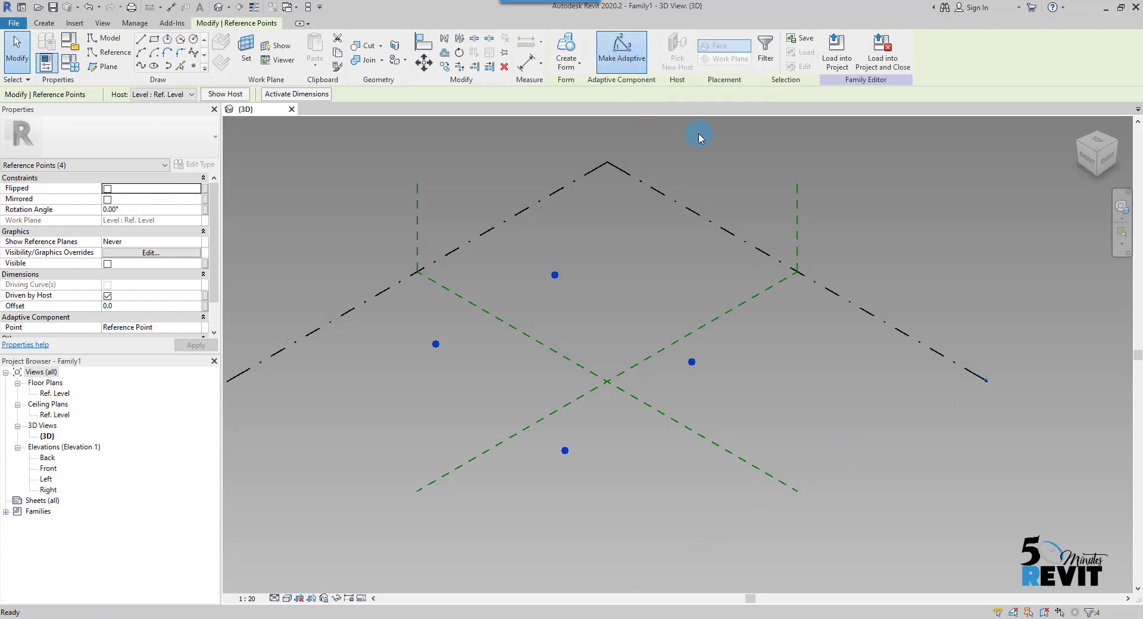
pyautogui.click(382, 417)
pyautogui.moveTo(404, 468)
pyautogui.mouseDown(button='middle')
pyautogui.moveTo(392, 433)
pyautogui.moveTo(402, 435)
pyautogui.moveTo(391, 457)
pyautogui.mouseUp(button='middle')
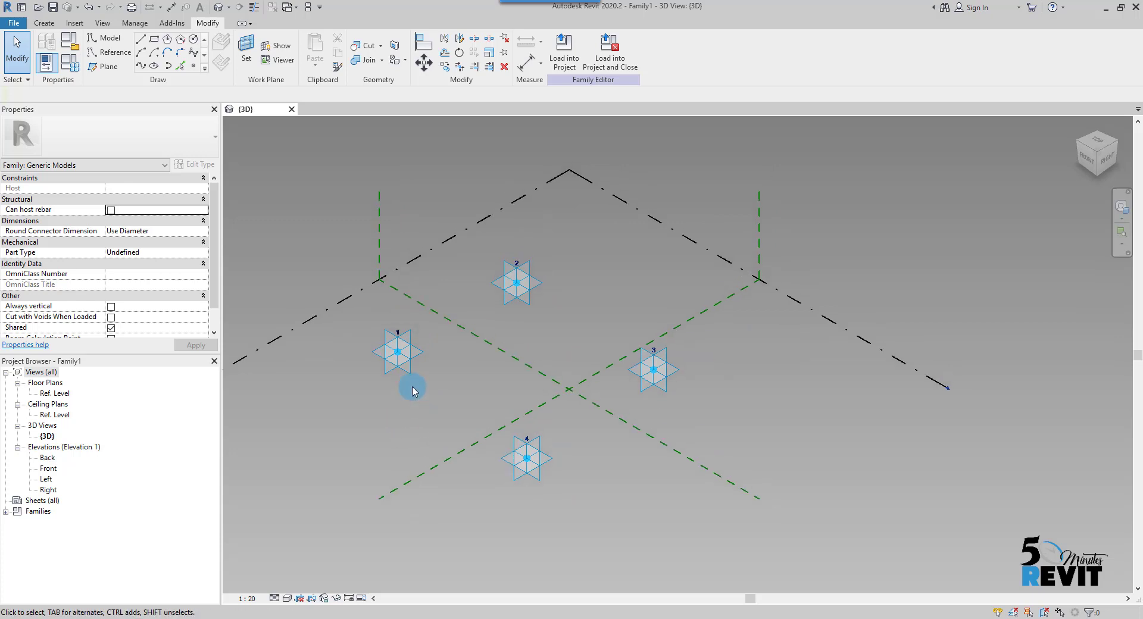
pyautogui.moveTo(409, 395); pyautogui.dragTo(382, 422, button='middle')
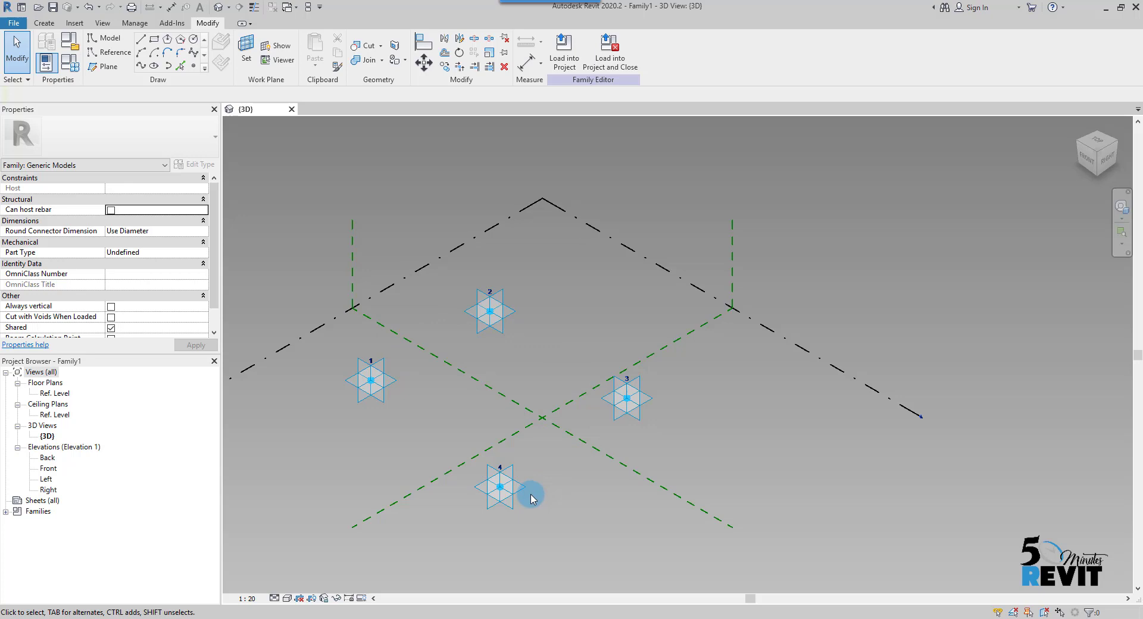
pyautogui.moveTo(562, 506); pyautogui.dragTo(619, 467, button='middle')
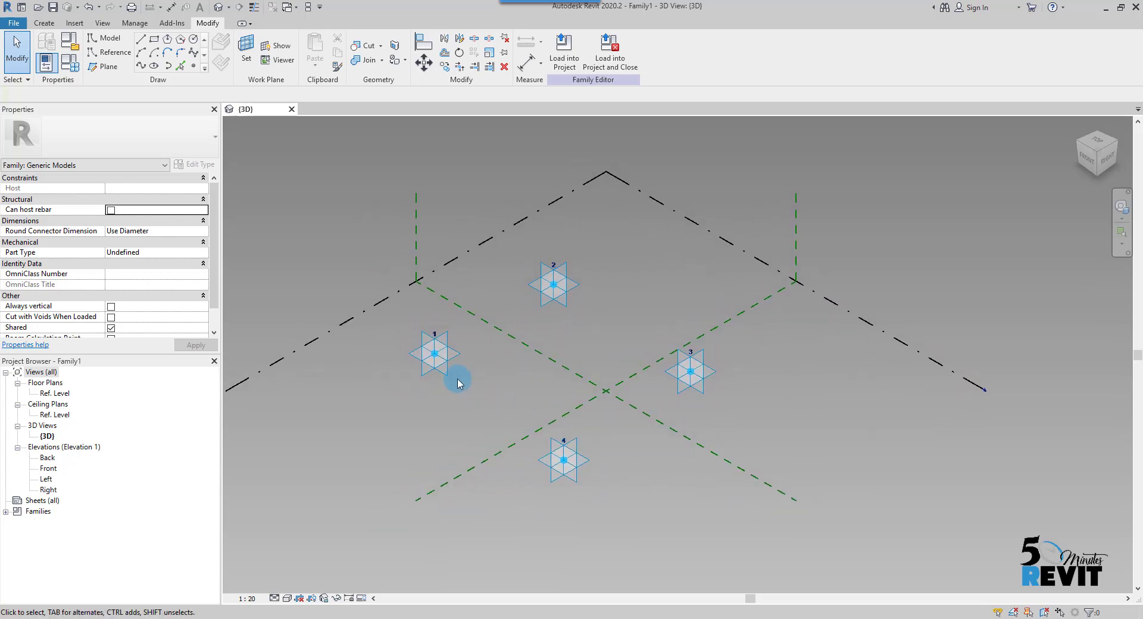
pyautogui.click(441, 361)
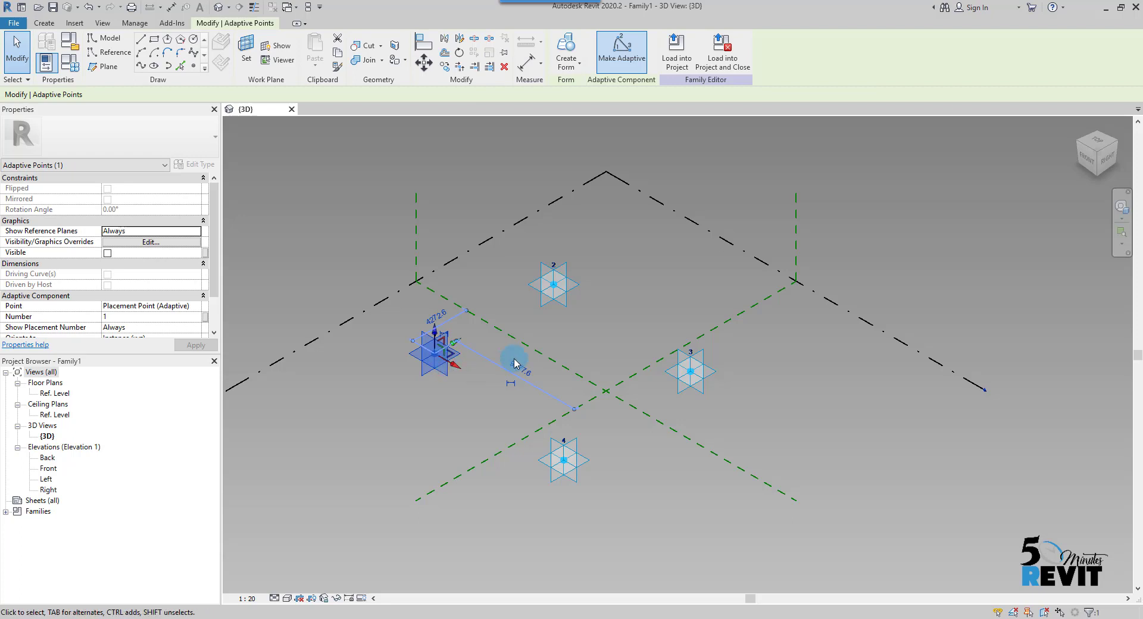
pyautogui.keyDown('ctrl'); pyautogui.click(561, 298); pyautogui.keyUp('ctrl')
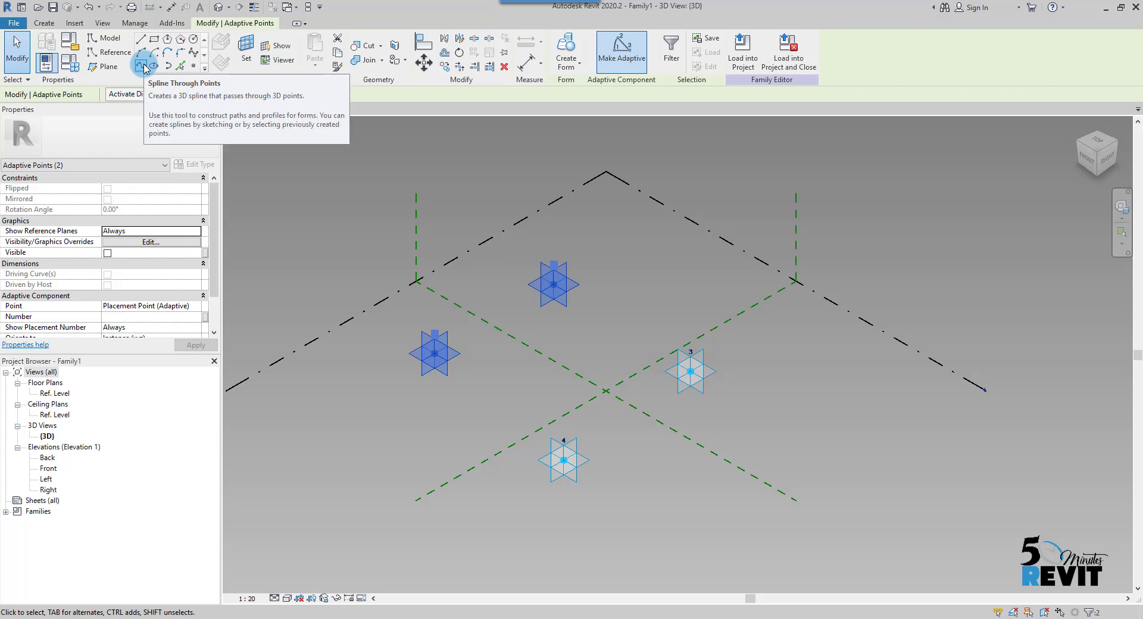
# - Draw lines joining adaptive points 1 to 2 and 2 to 3
pyautogui.click(144, 67)
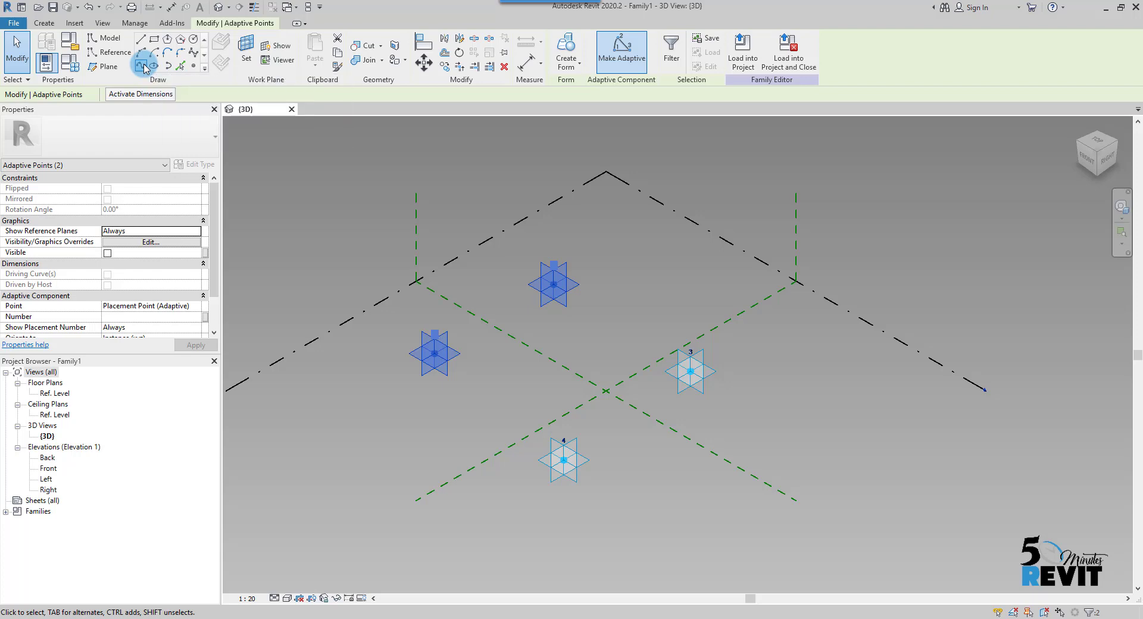
pyautogui.click(511, 339)
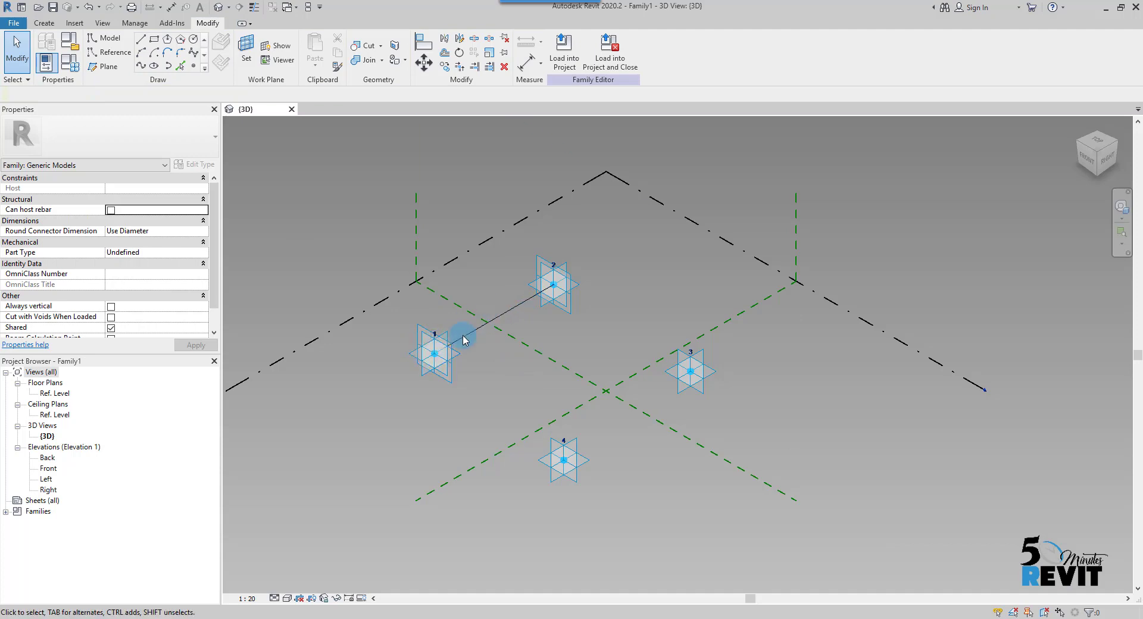
pyautogui.moveTo(444, 348); pyautogui.dragTo(421, 386, button='middle')
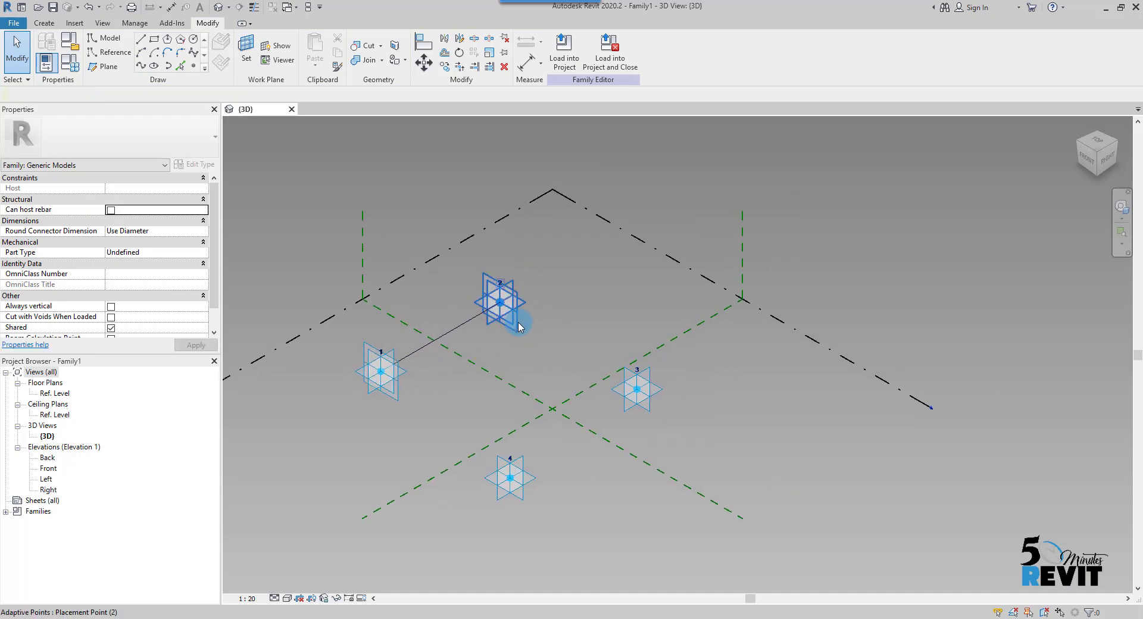
pyautogui.click(519, 327)
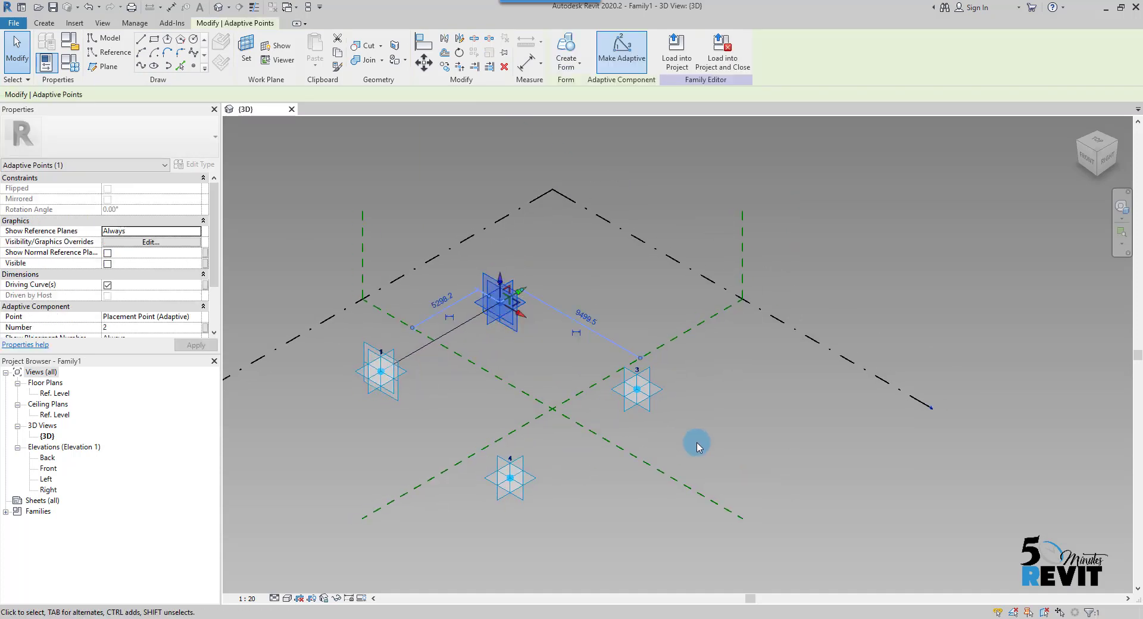
pyautogui.keyDown('ctrl'); pyautogui.click(674, 435); pyautogui.keyUp('ctrl')
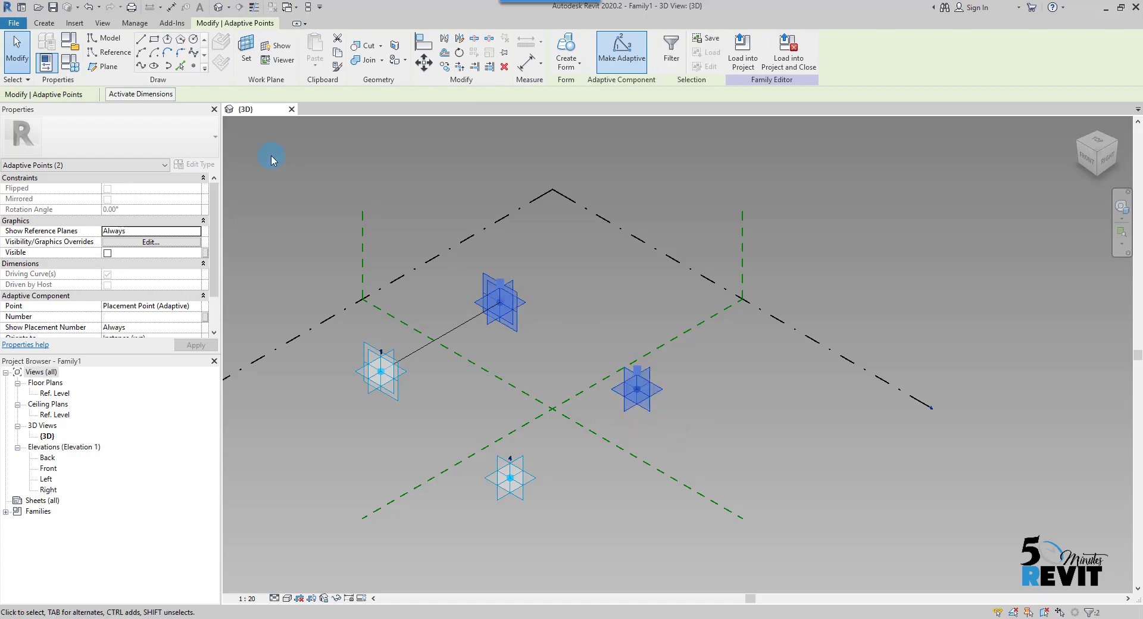
pyautogui.click(140, 65)
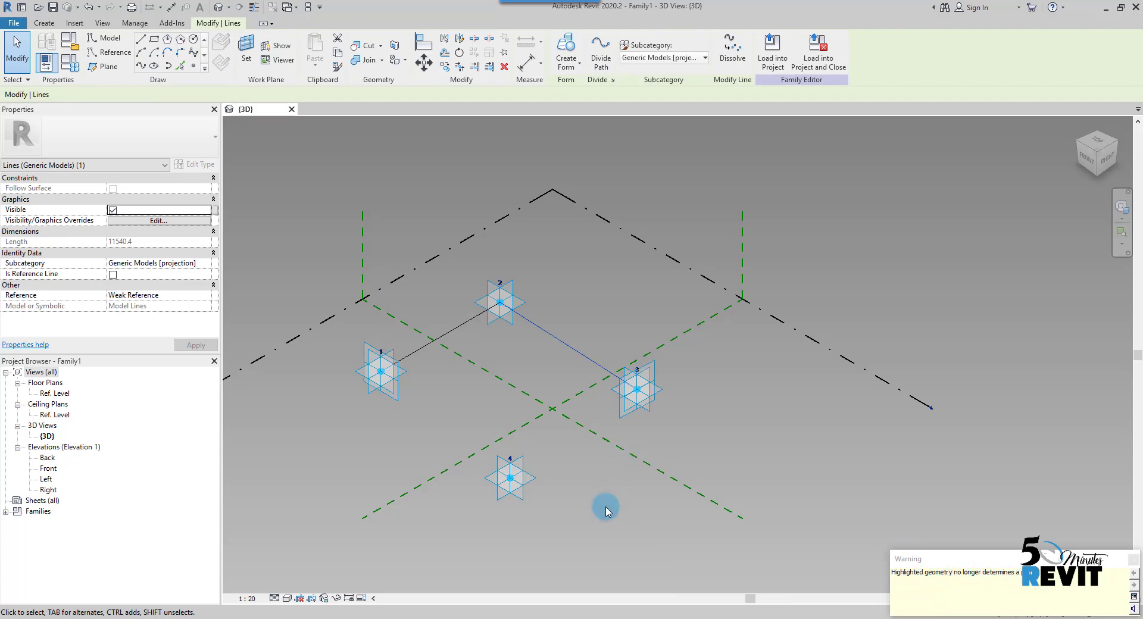
# - Connect points 3–4 and 4–1 to close the four-sided loop, then clear the selection
pyautogui.click(635, 408)
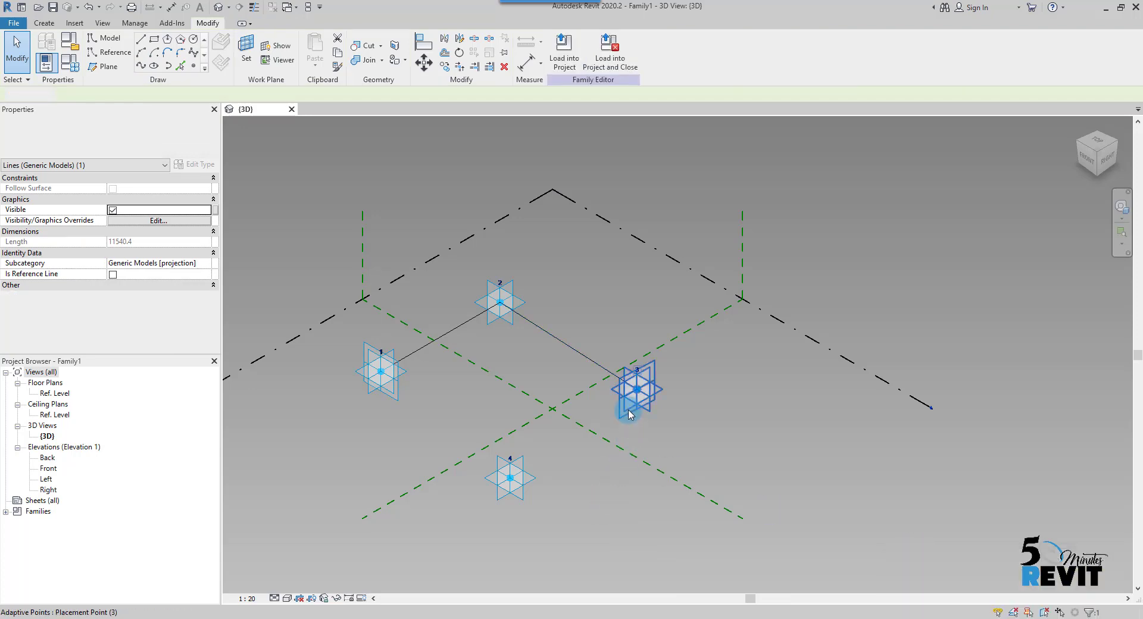
pyautogui.keyDown('ctrl'); pyautogui.click(512, 483); pyautogui.keyUp('ctrl')
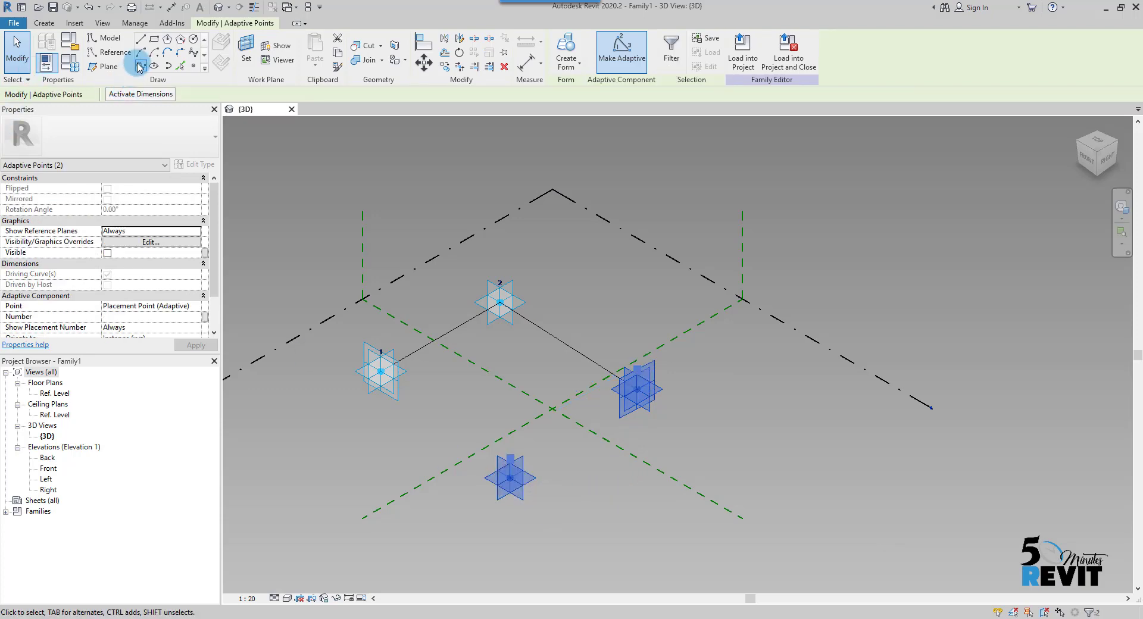
pyautogui.click(566, 518)
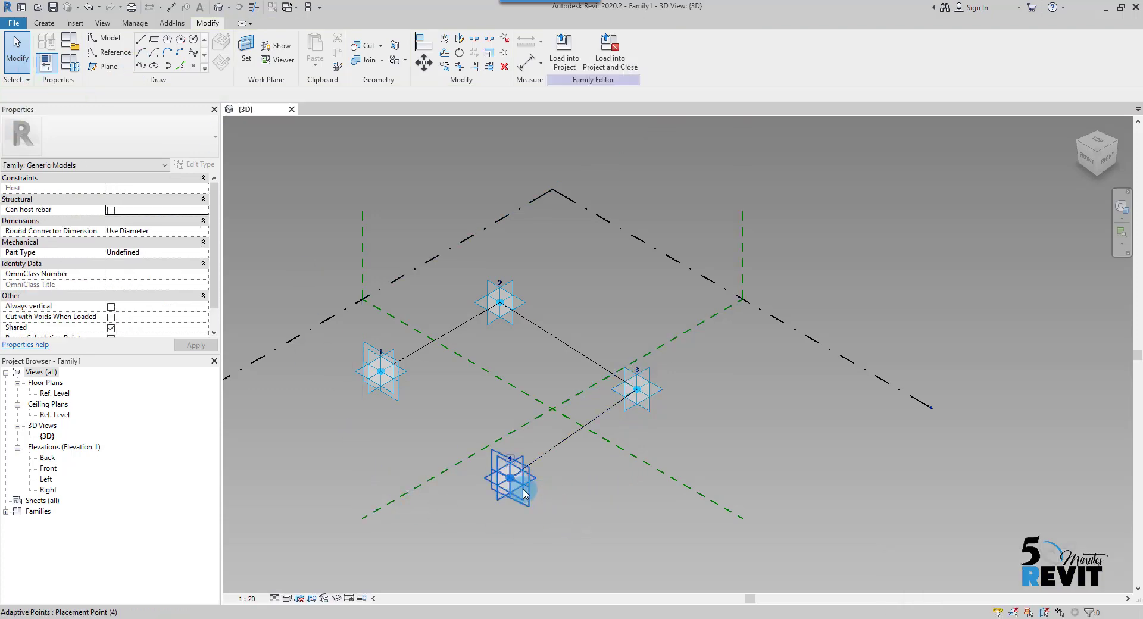
pyautogui.click(447, 465)
pyautogui.keyDown('ctrl'); pyautogui.click(418, 384); pyautogui.keyUp('ctrl')
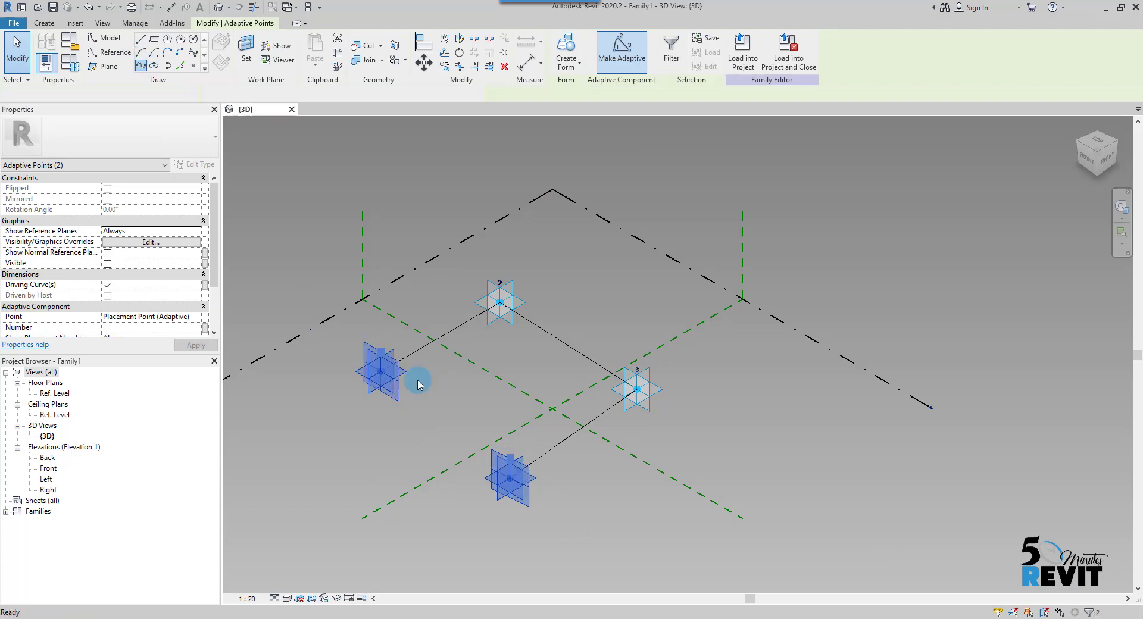
pyautogui.click(621, 50)
pyautogui.click(571, 439)
pyautogui.scroll(1, 578, 453)
pyautogui.click(584, 470)
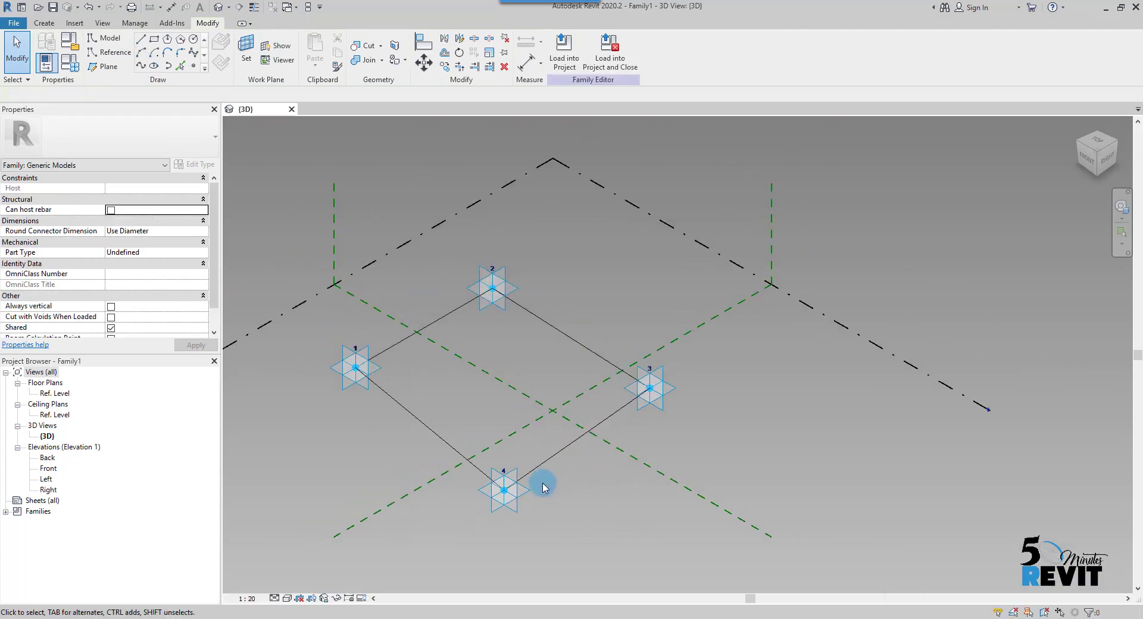
pyautogui.keyDown('shift'); pyautogui.moveTo(542, 488); pyautogui.dragTo(562, 517, button='middle'); pyautogui.keyUp('shift')
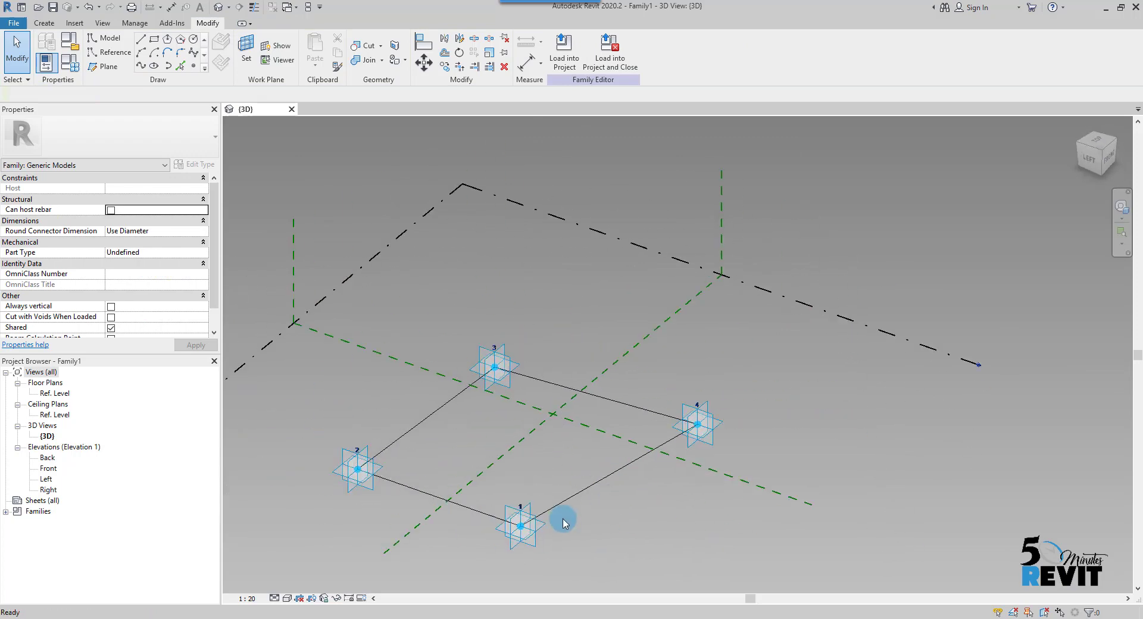
pyautogui.click(537, 545)
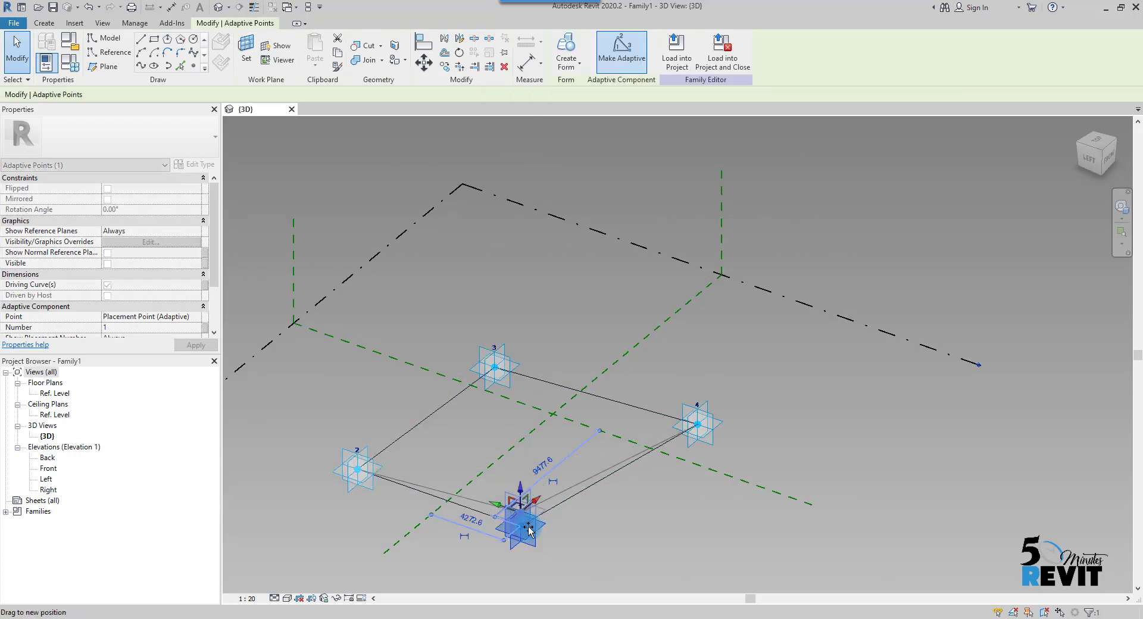
pyautogui.moveTo(528, 529); pyautogui.dragTo(577, 530)
pyautogui.click(566, 536)
pyautogui.keyDown('shift'); pyautogui.moveTo(566, 536); pyautogui.dragTo(470, 435, button='middle'); pyautogui.keyUp('shift')
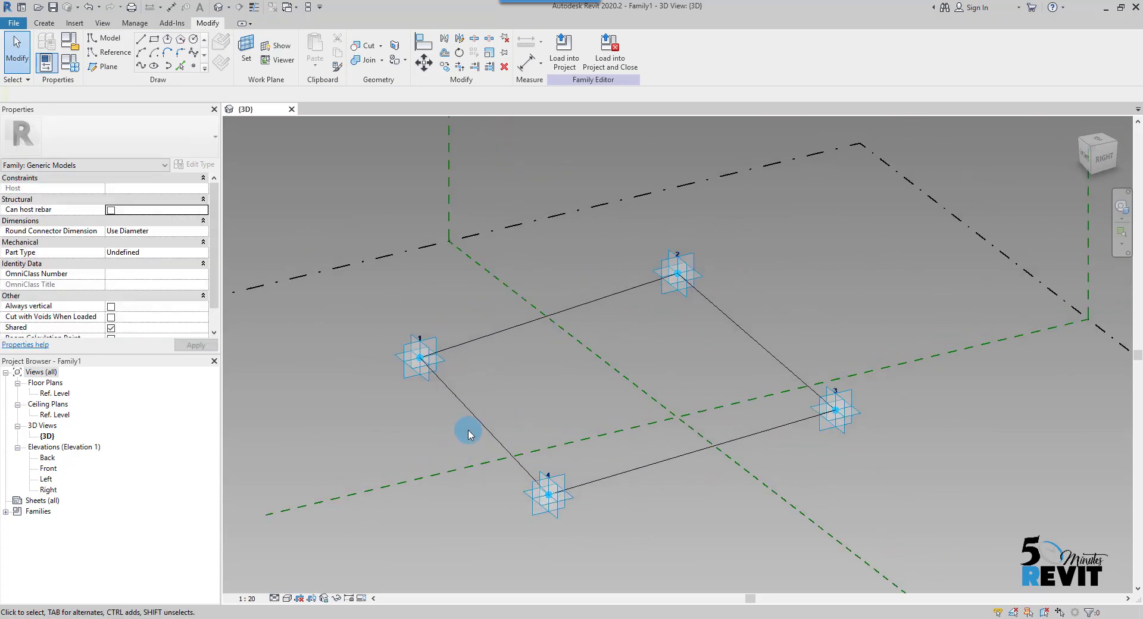
pyautogui.scroll(2, 468, 435)
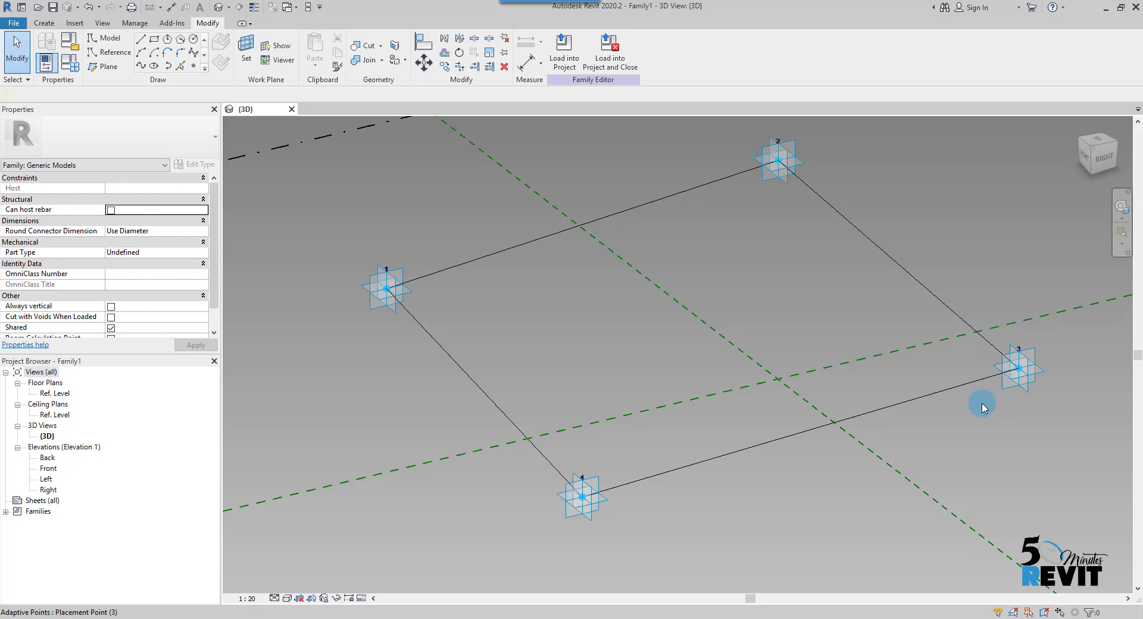
pyautogui.moveTo(376, 386); pyautogui.dragTo(377, 388, button='middle')
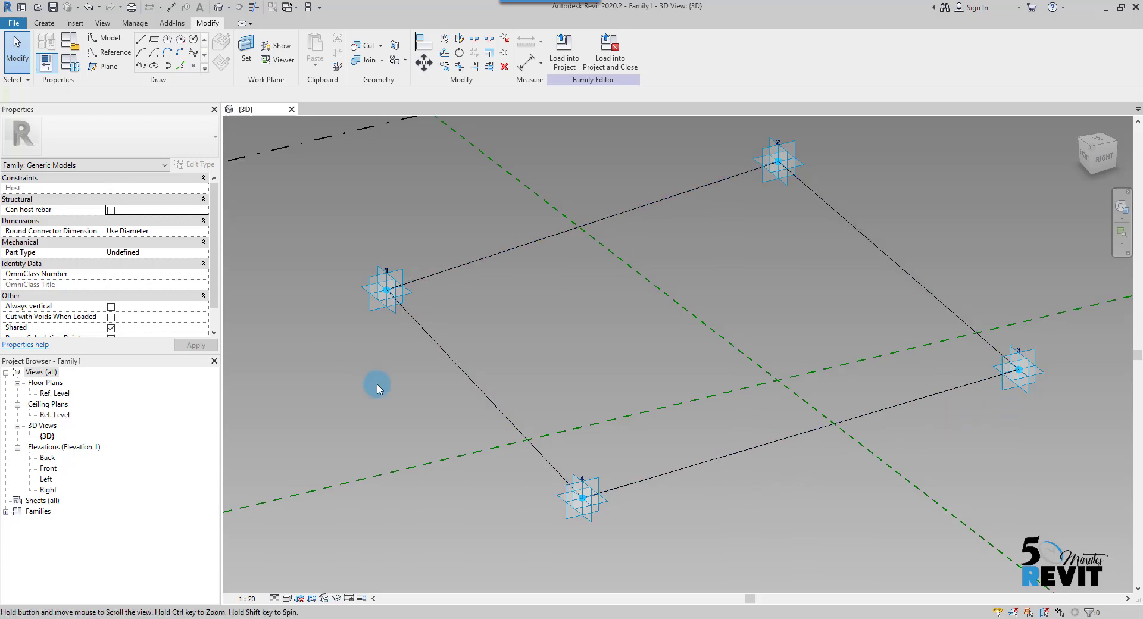
# - Add a Point Element on the line joining adaptive points 1 and 4
pyautogui.click(194, 67)
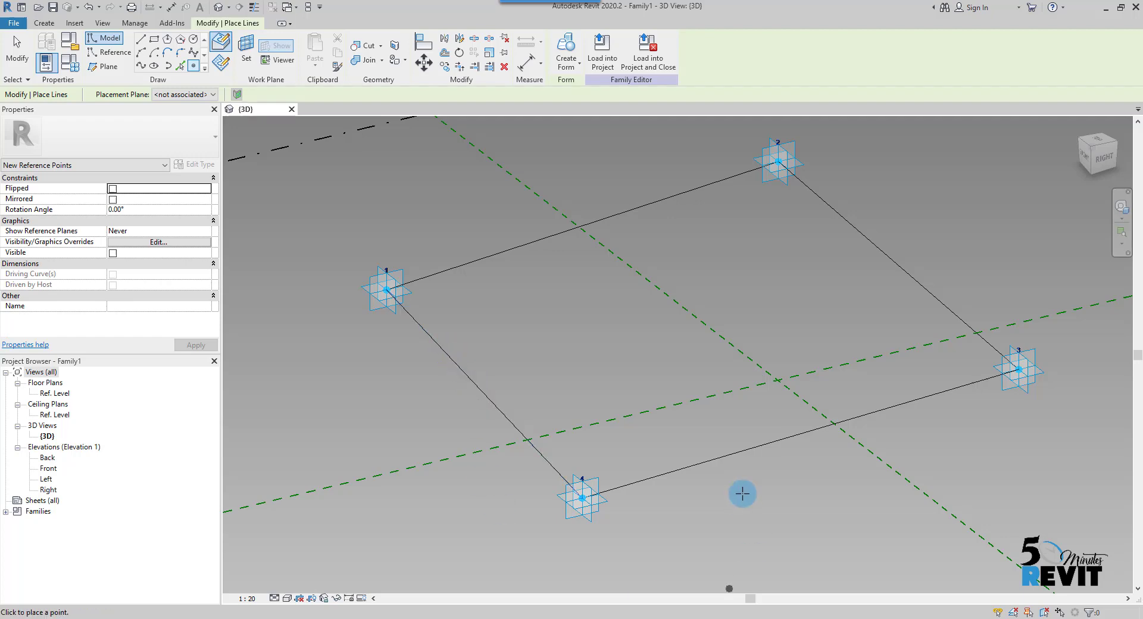
pyautogui.click(483, 390)
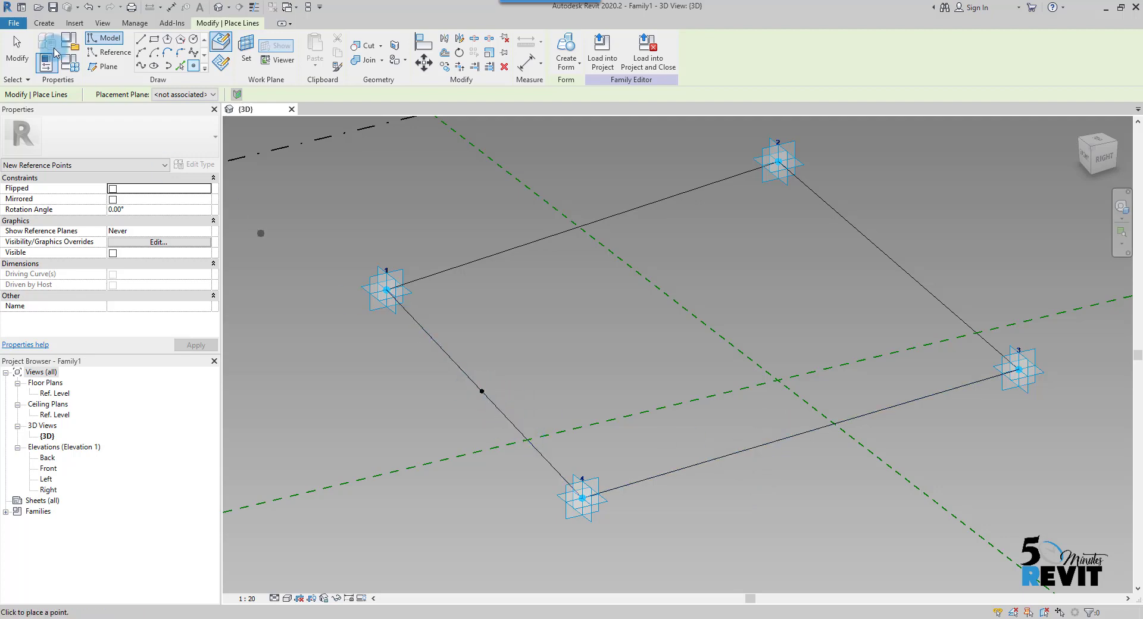
pyautogui.press('Escape')
pyautogui.press('Escape')
pyautogui.scroll(3, 483, 388)
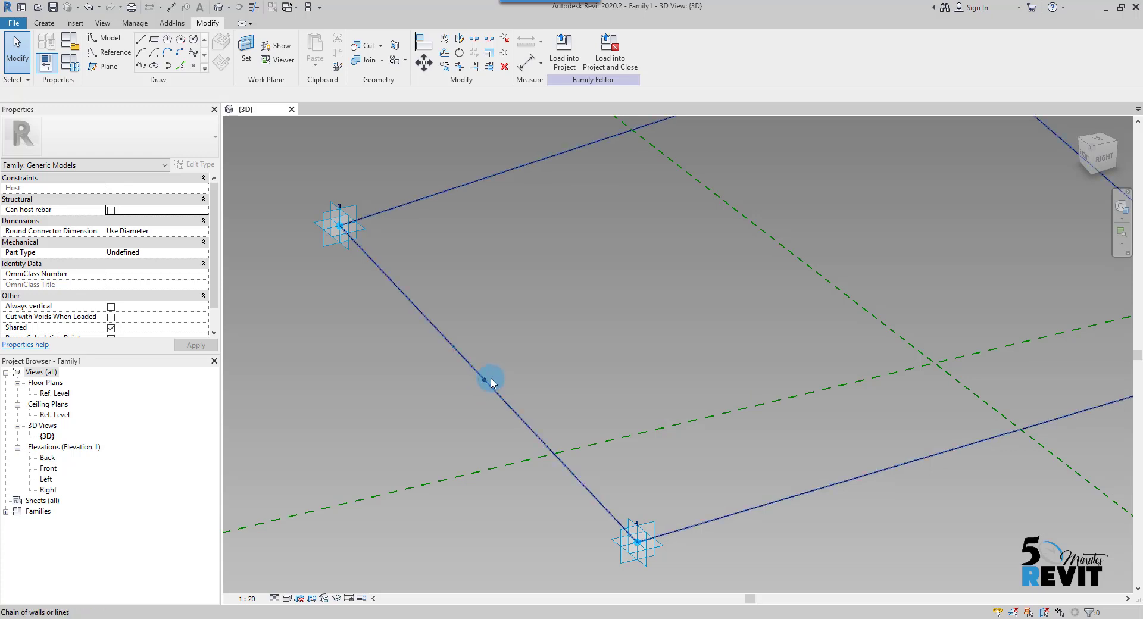
pyautogui.moveTo(426, 395); pyautogui.dragTo(427, 390, button='middle')
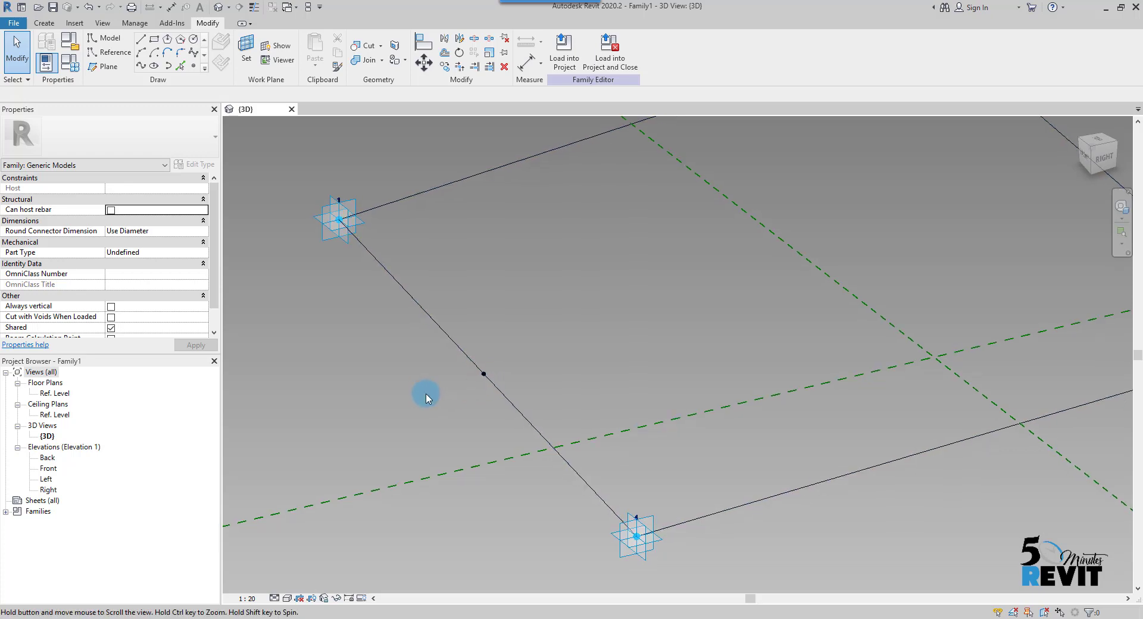
# - Set the new reference point's plane as the active work plane
pyautogui.click(246, 58)
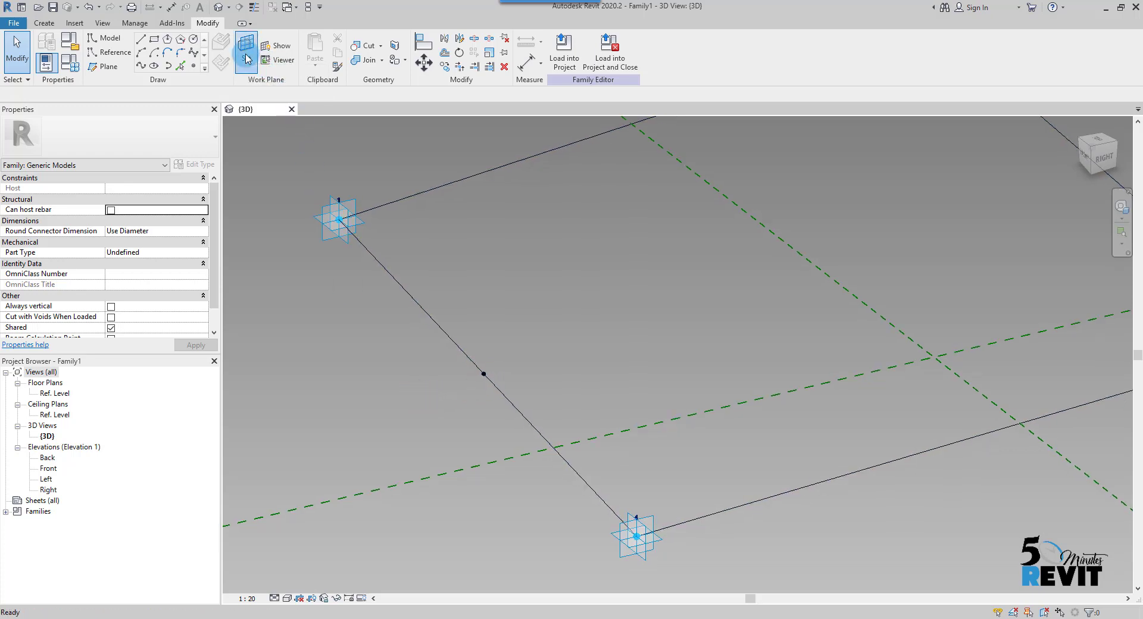
pyautogui.click(500, 411)
pyautogui.moveTo(484, 400); pyautogui.dragTo(464, 434, button='middle')
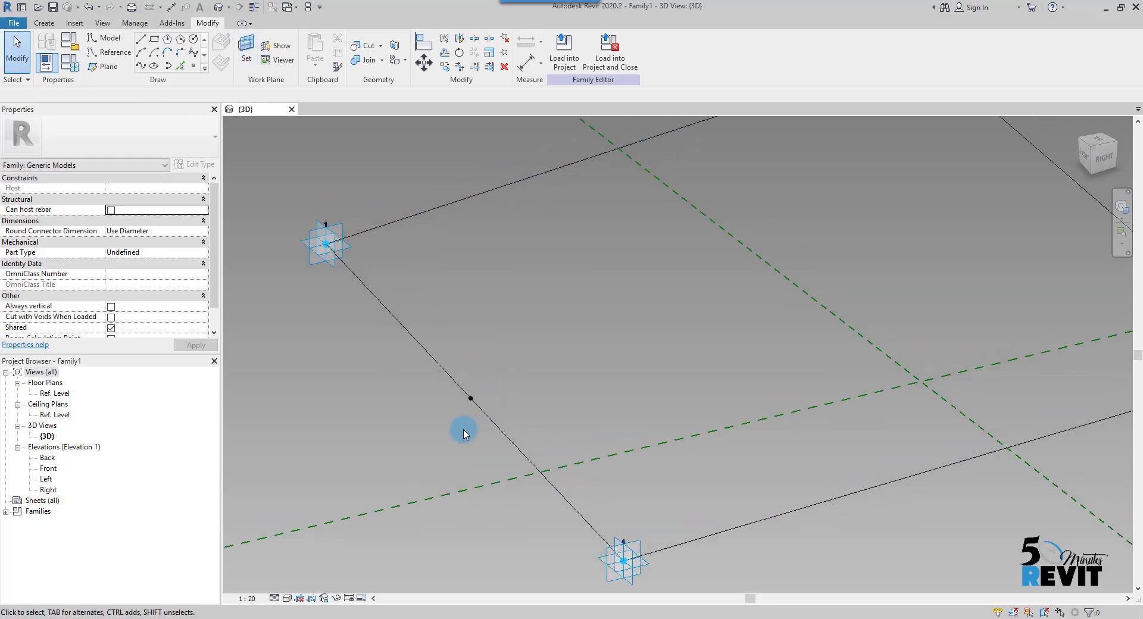
pyautogui.press('Tab')
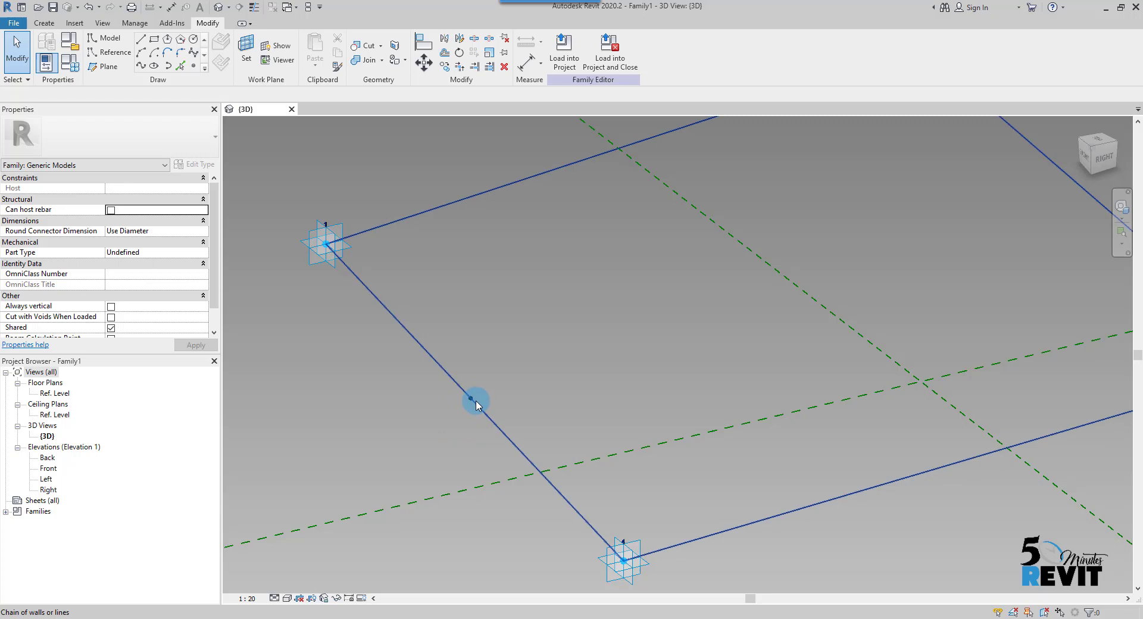
# - Show the work plane and orbit and zoom the view to see it across the line
pyautogui.click(282, 48)
pyautogui.scroll(-9, 473, 493)
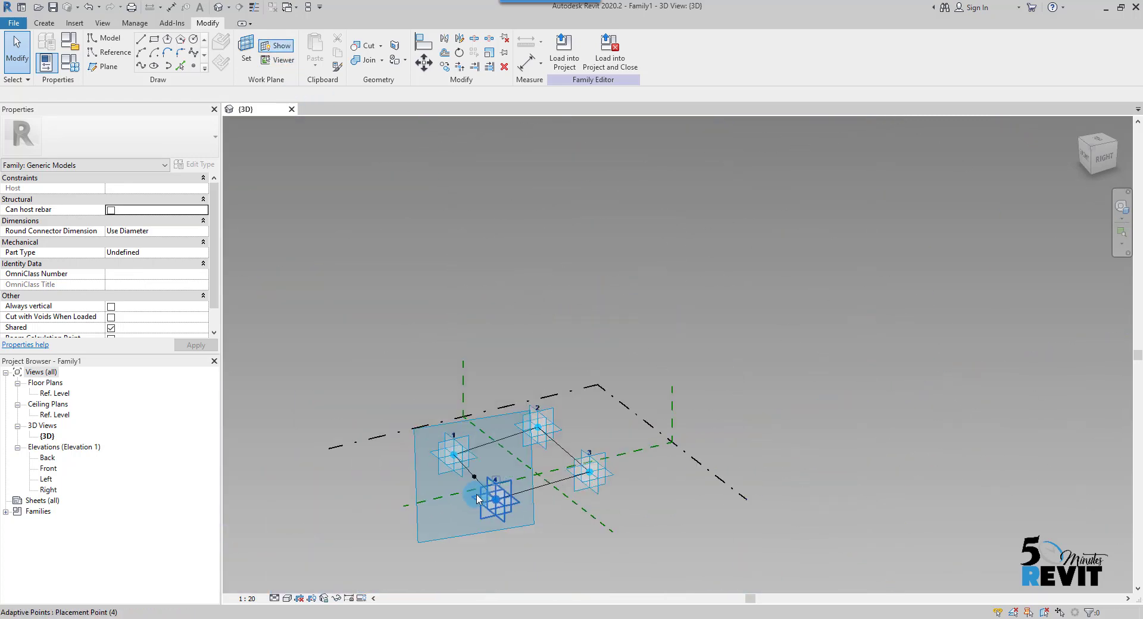
pyautogui.moveTo(485, 503)
pyautogui.keyDown('shift'); pyautogui.mouseDown(button='middle')
pyautogui.moveTo(494, 476)
pyautogui.moveTo(485, 459)
pyautogui.moveTo(506, 500)
pyautogui.mouseUp(button='middle'); pyautogui.keyUp('shift')
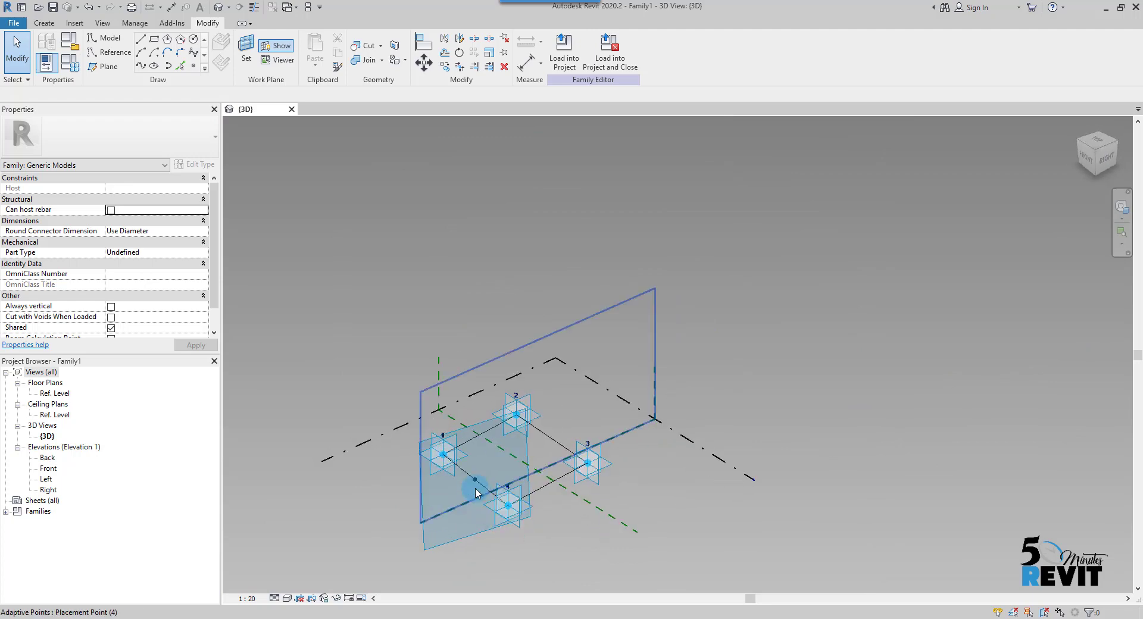
pyautogui.scroll(3, 494, 494)
pyautogui.scroll(4, 479, 485)
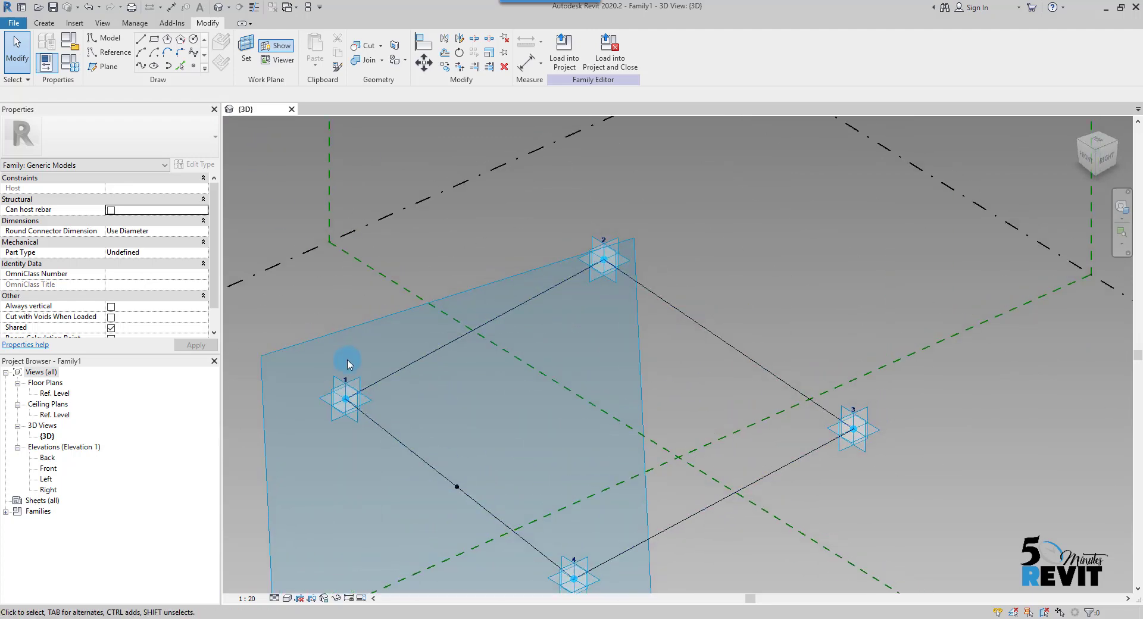
pyautogui.moveTo(349, 365); pyautogui.dragTo(331, 327, button='middle')
pyautogui.click(194, 40)
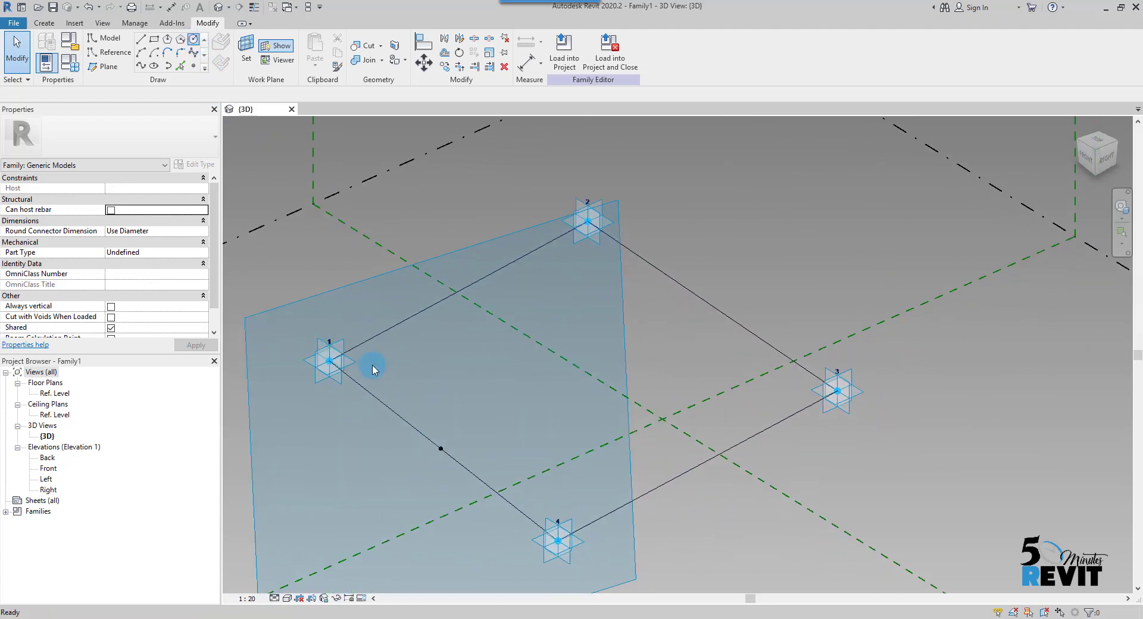
# - Draw a small circle centred on the reference point, then hide the work plane
pyautogui.click(441, 448)
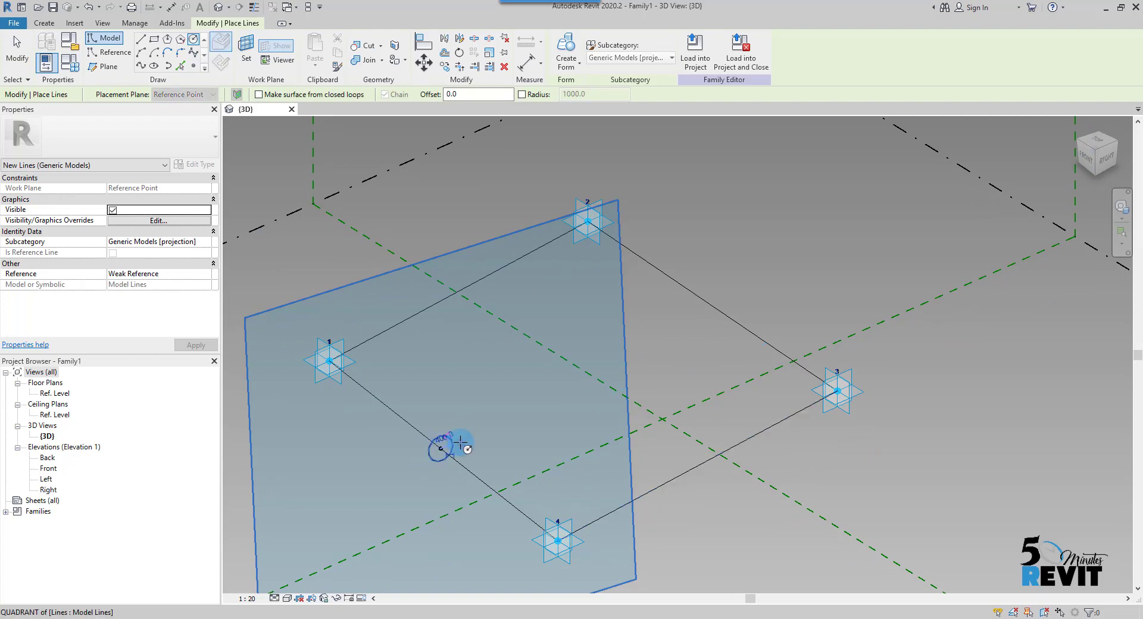
pyautogui.keyDown('shift'); pyautogui.moveTo(461, 443); pyautogui.dragTo(523, 395, button='middle'); pyautogui.keyUp('shift')
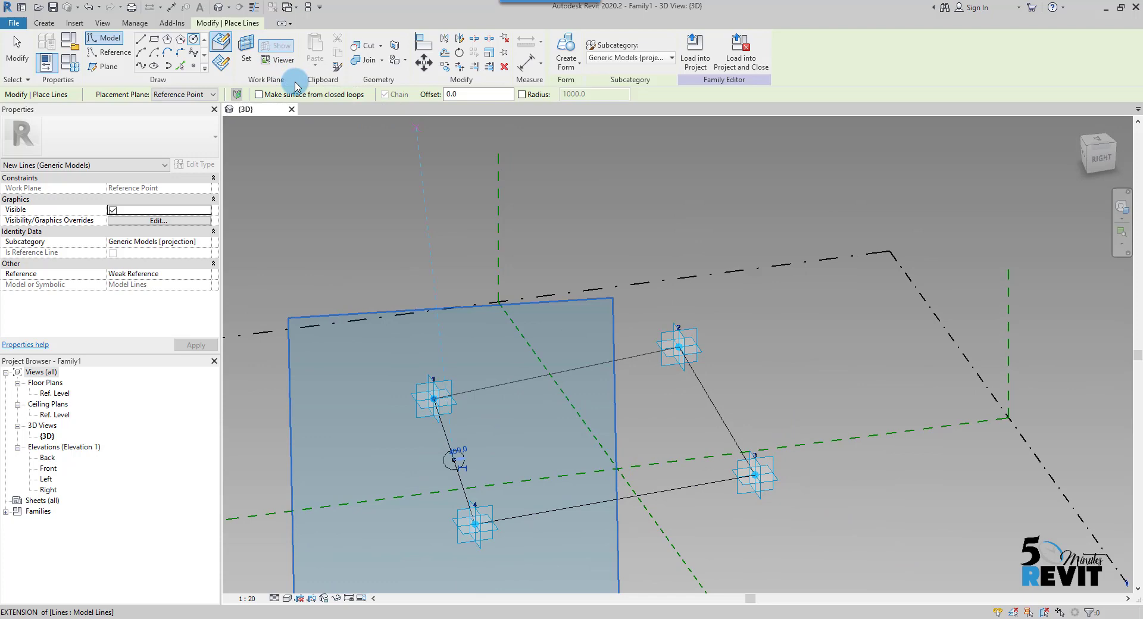
pyautogui.press('Escape')
pyautogui.press('Escape')
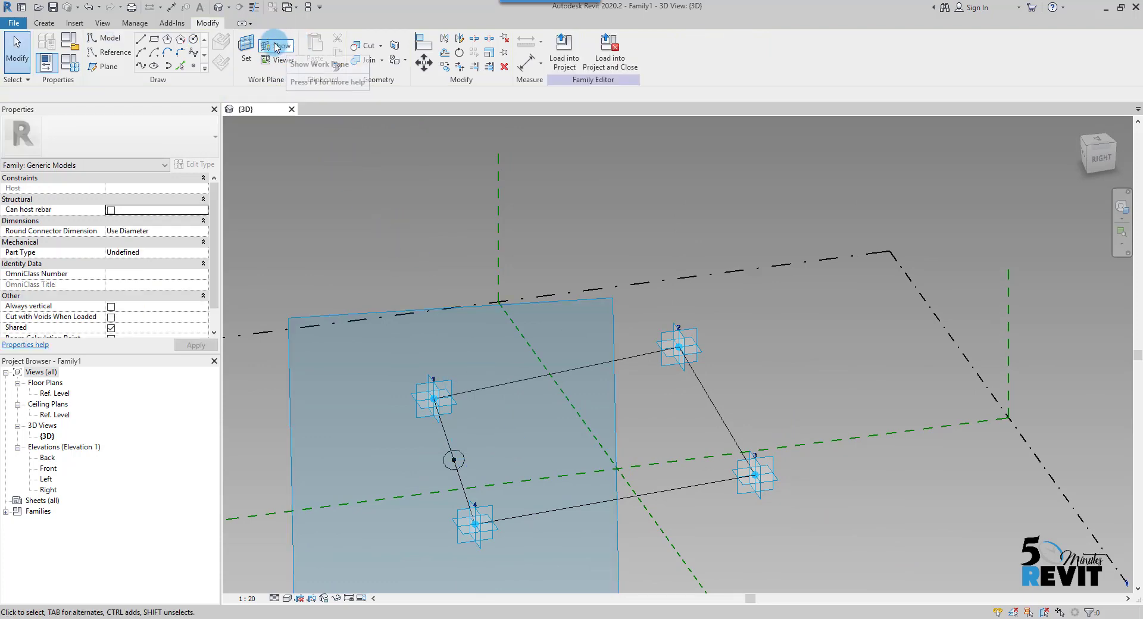
pyautogui.click(296, 47)
pyautogui.keyDown('shift'); pyautogui.moveTo(511, 499); pyautogui.dragTo(472, 505, button='middle'); pyautogui.keyUp('shift')
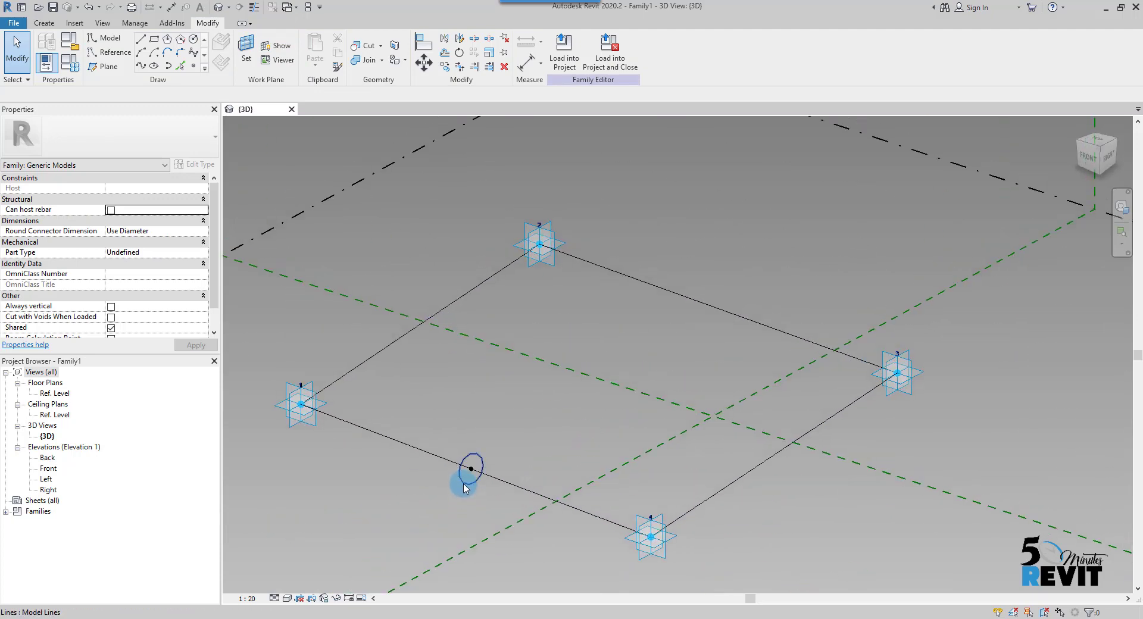
# - Select the circle profile with the four-line loop and create a Solid Form from them
pyautogui.click(468, 466)
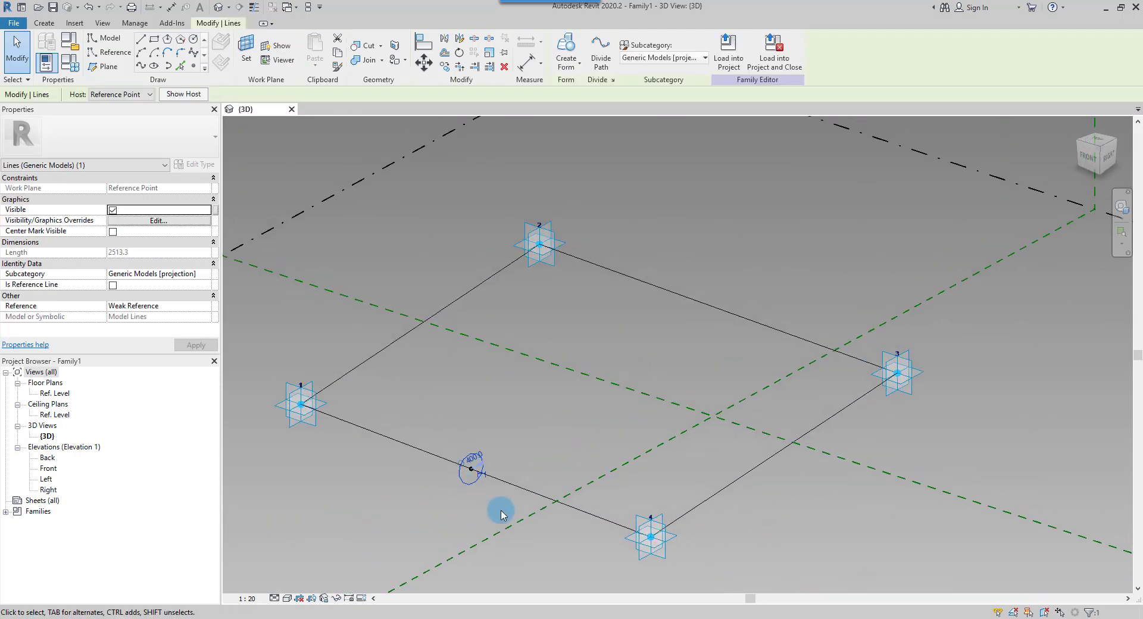
pyautogui.press('Tab')
pyautogui.press('Tab')
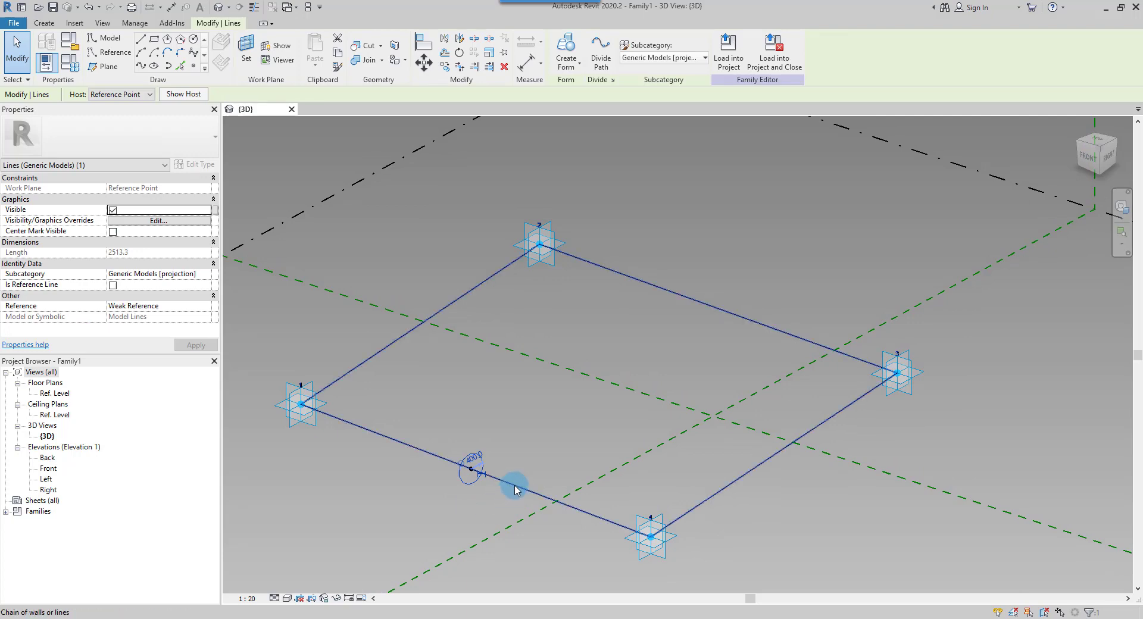
pyautogui.click(516, 490)
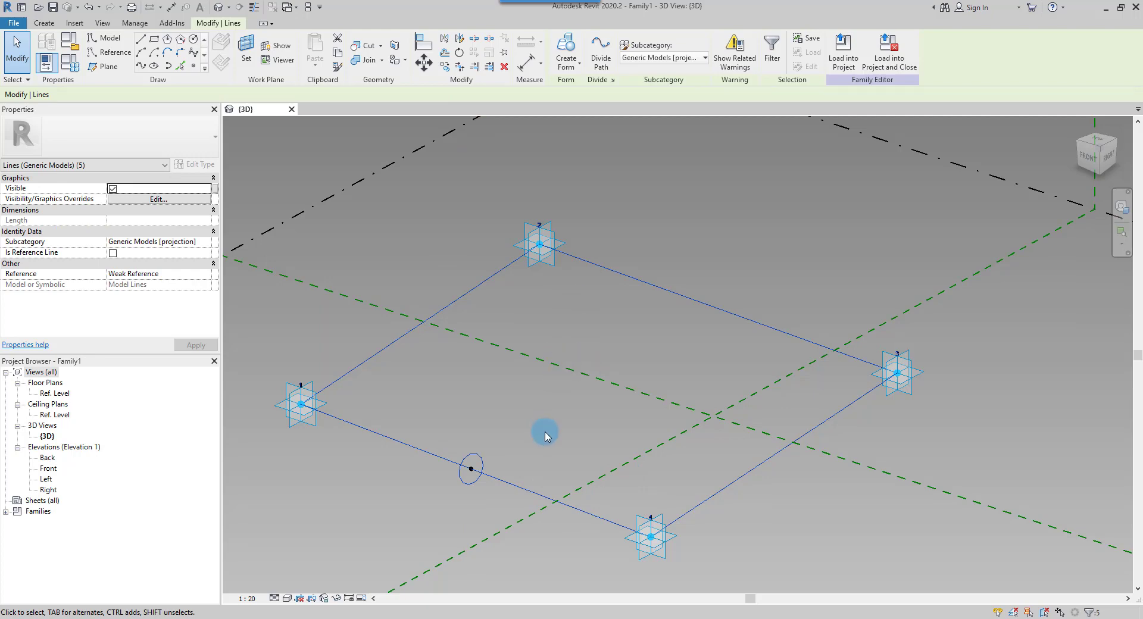
pyautogui.moveTo(544, 436); pyautogui.dragTo(541, 394, button='middle')
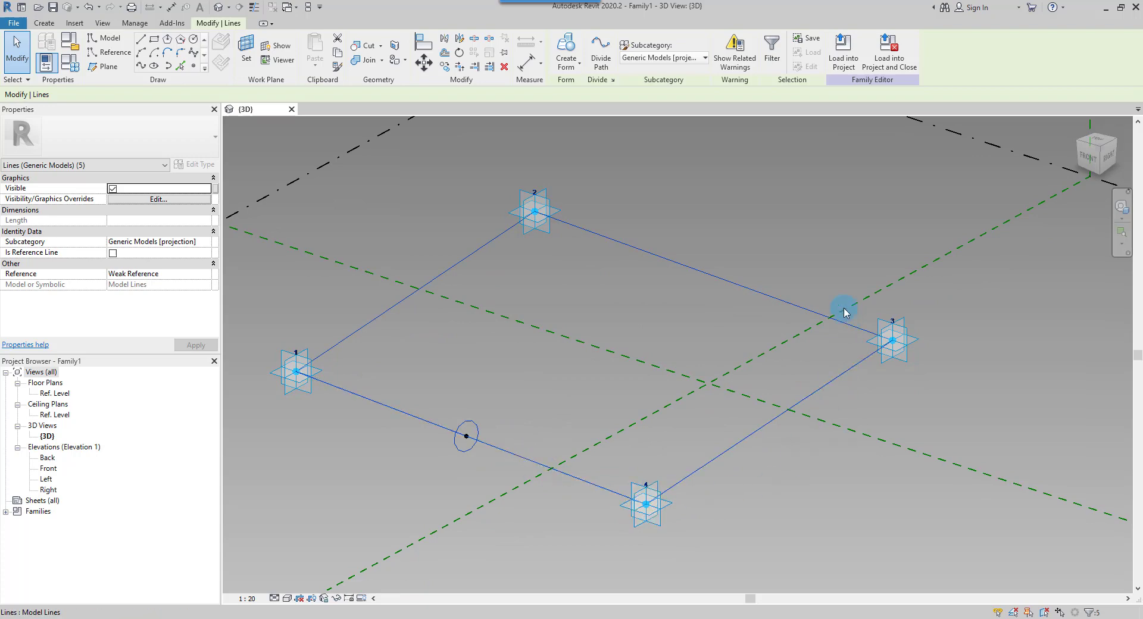
pyautogui.click(574, 69)
pyautogui.click(589, 89)
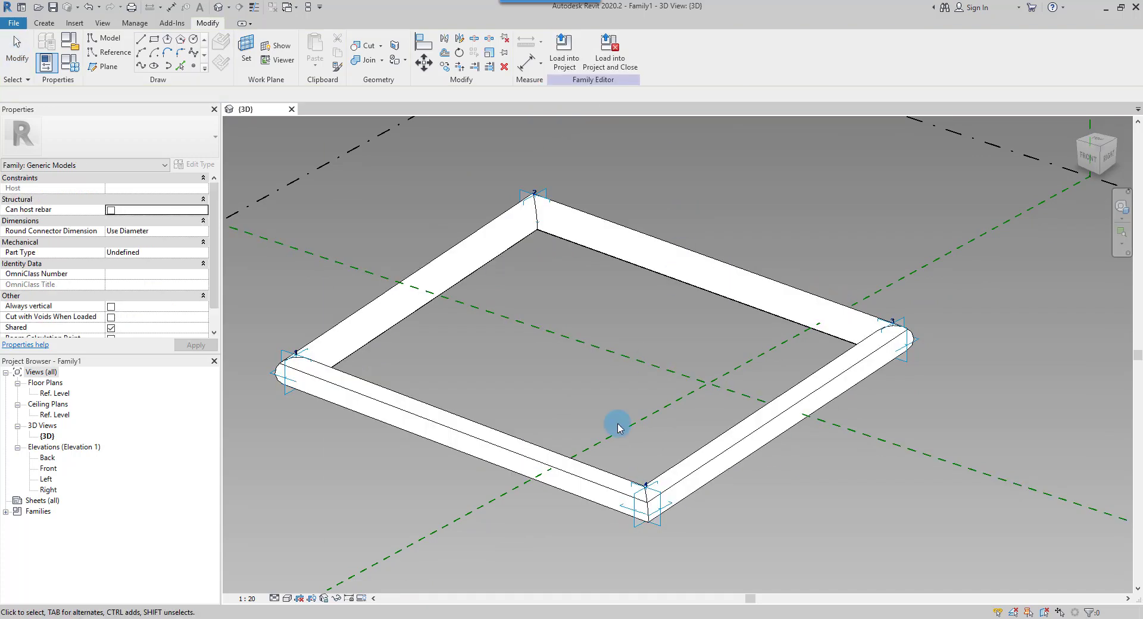